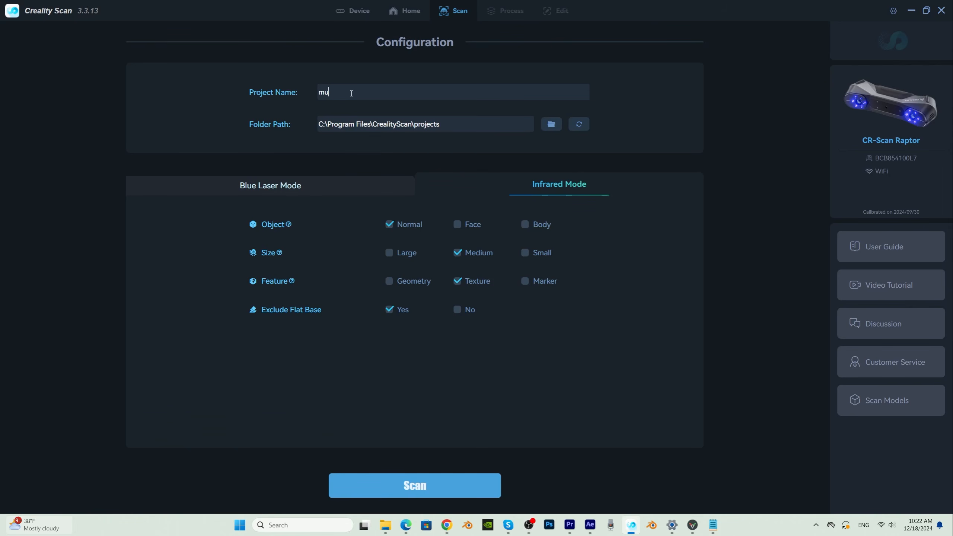
Step: Start the mud scan in Infrared Mode for a normal, medium, textured object with the flat base excluded, and inspect the colored model
click(415, 486)
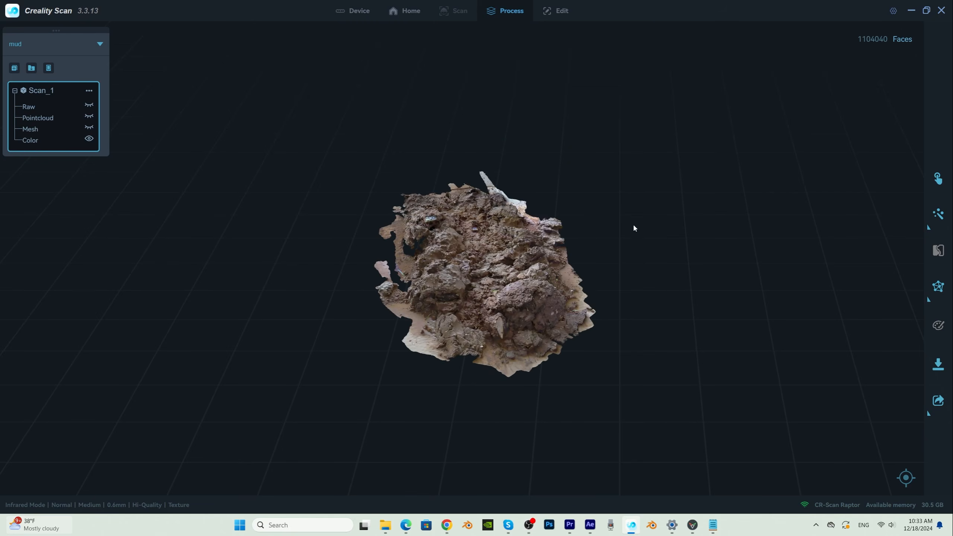
drag(494, 289, 450, 278)
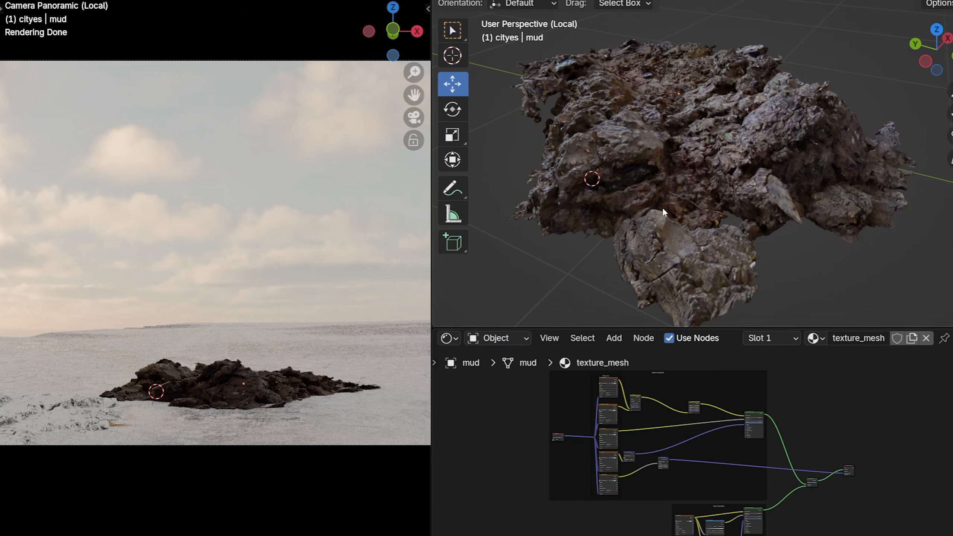
Step: In Blender, raise the Mix Shader factor to 1.000 in the mud object's texture_mesh material
scroll(679, 409, up, 4)
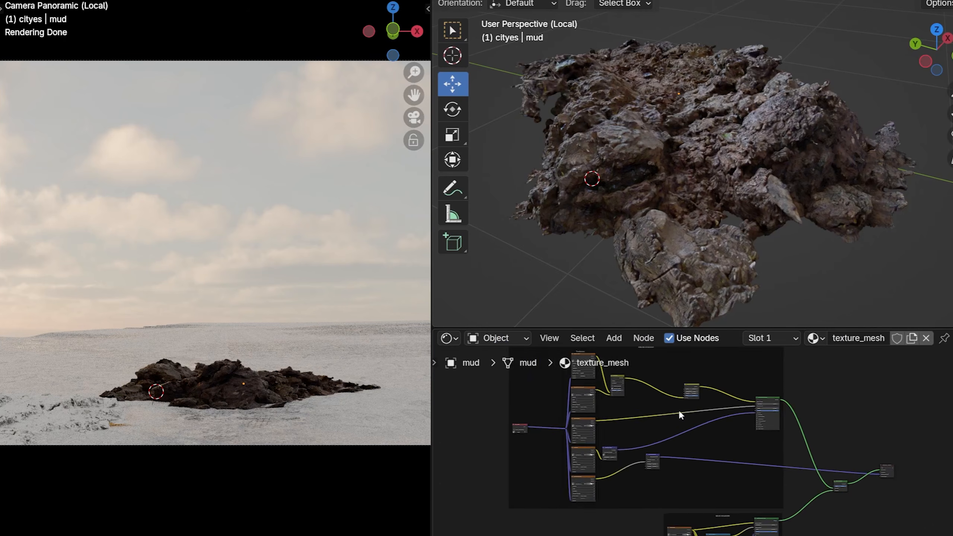
middle_drag(617, 441, 525, 347)
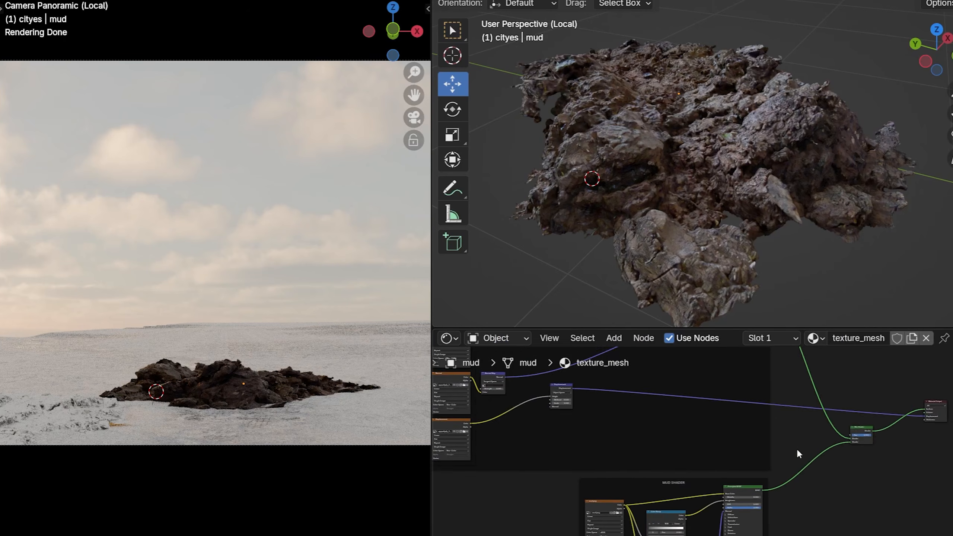
scroll(797, 449, up, 4)
middle_drag(797, 449, 678, 512)
scroll(777, 486, up, 5)
mouse_move(756, 478)
mouse_down()
mouse_move(726, 478)
mouse_move(766, 478)
mouse_up()
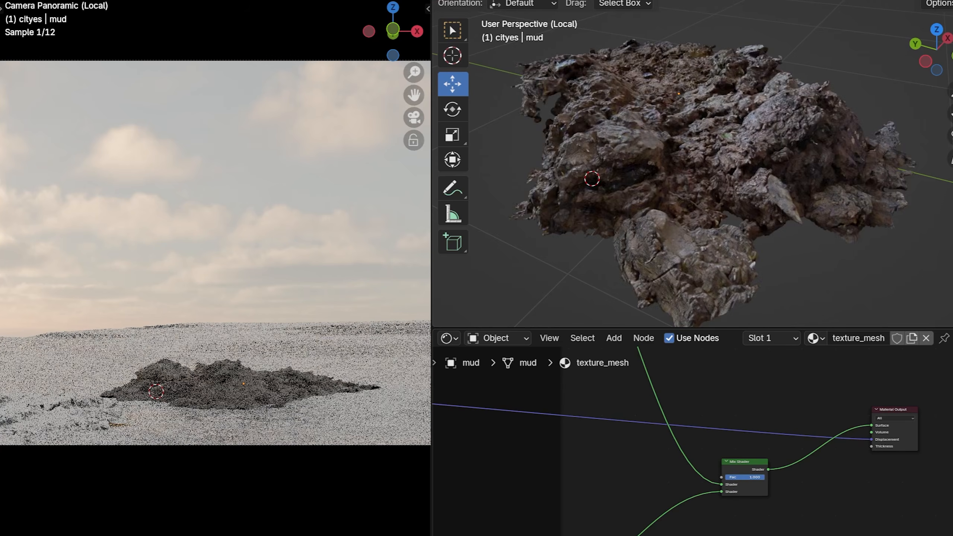
Step: Add a Color Ramp node above the Mix Shader in the texture_mesh material
key(shift+a)
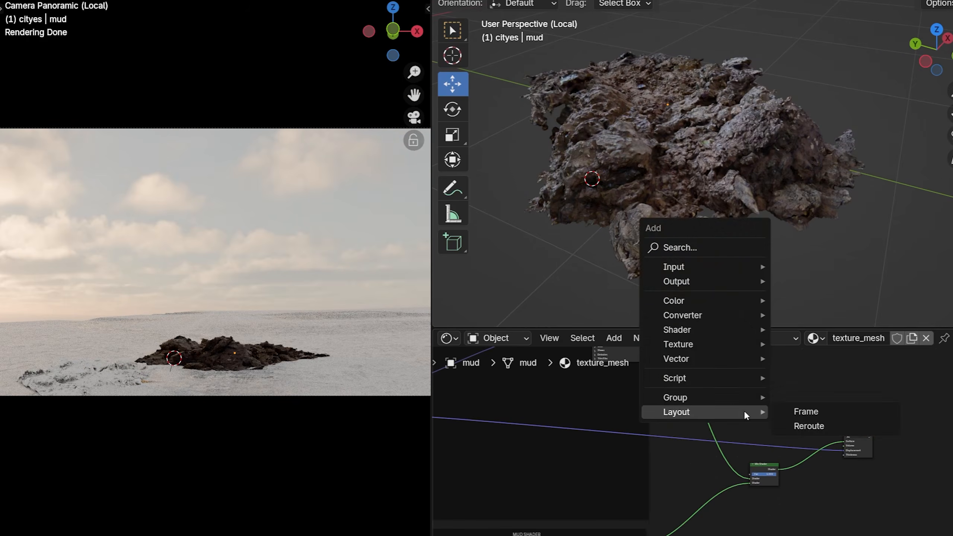
click(683, 247)
text(COL)
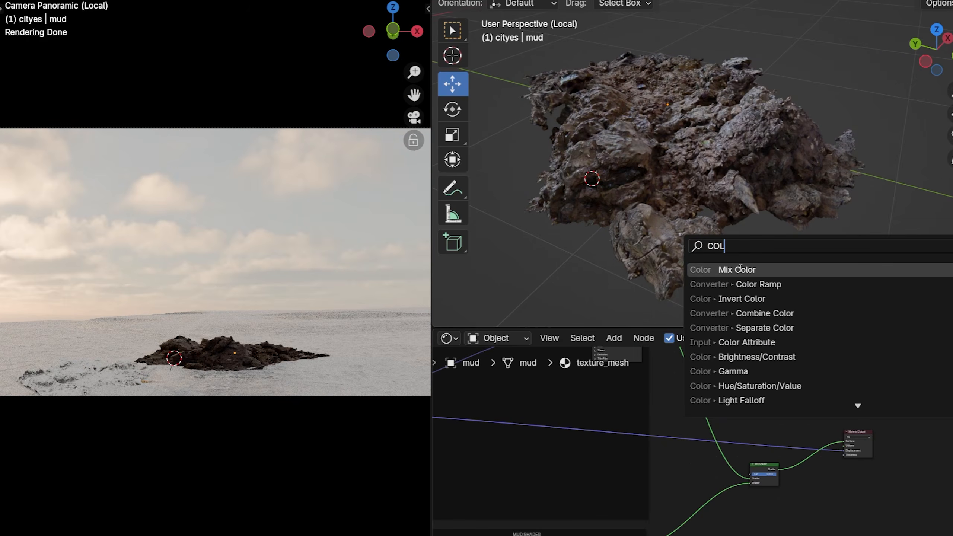
click(744, 284)
click(725, 385)
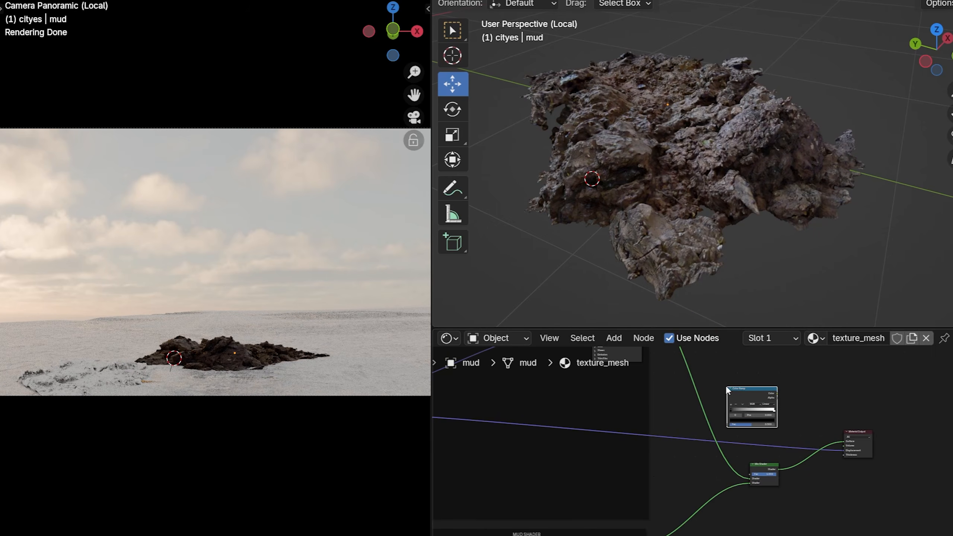
Step: Feed the MUD SHADER frame's texture into the Color Ramp and connect the ramp's Color output to the Mix Shader's factor
scroll(613, 493, down, 4)
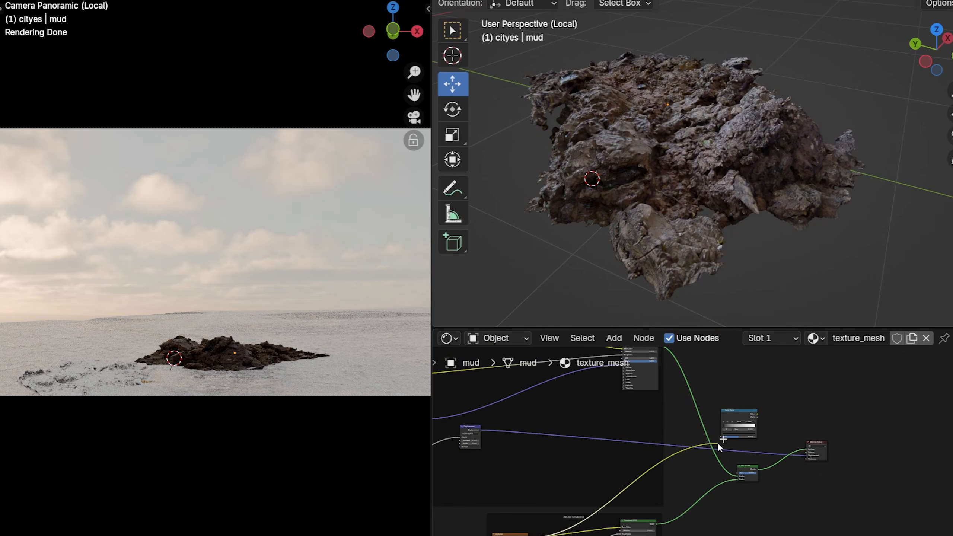
drag(718, 442, 720, 438)
scroll(746, 434, up, 3)
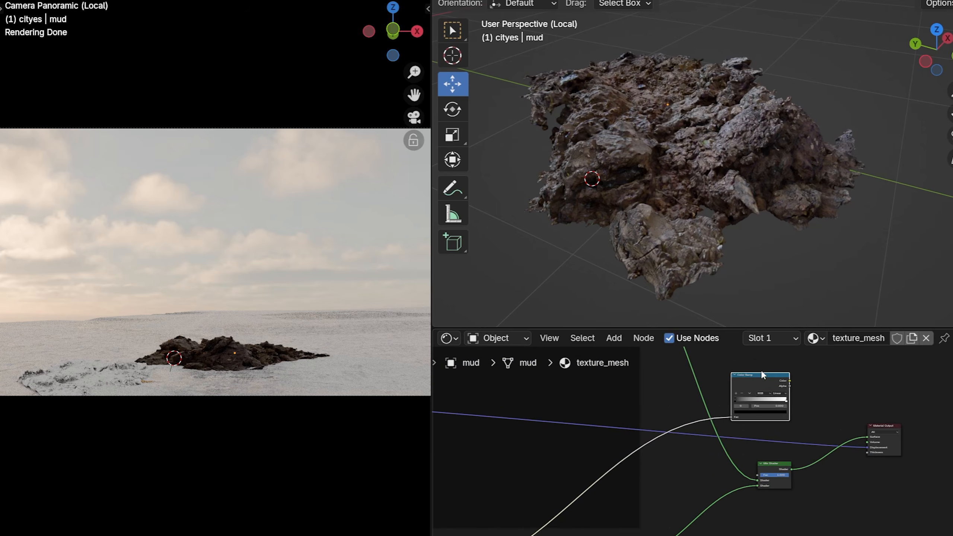
drag(762, 373, 685, 453)
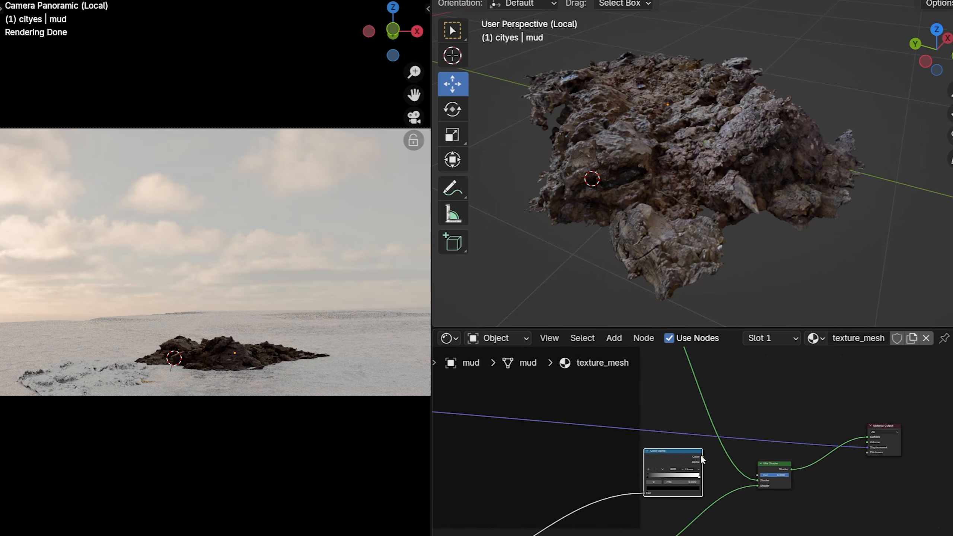
drag(754, 475, 758, 475)
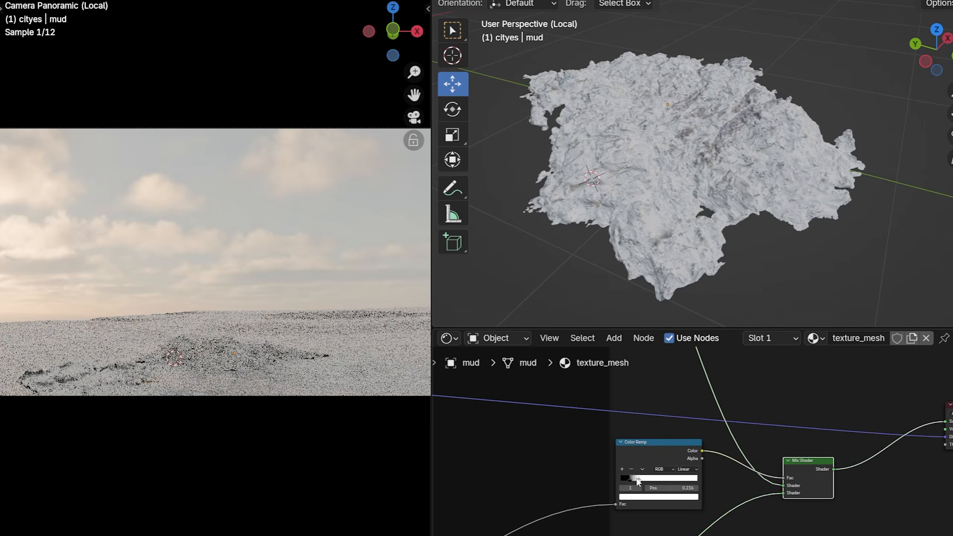
Step: Narrow the Color Ramp's transition by bringing its stops close together, with the black stop at about 0.152
mouse_move(638, 482)
mouse_down()
mouse_move(622, 482)
mouse_move(633, 482)
mouse_up()
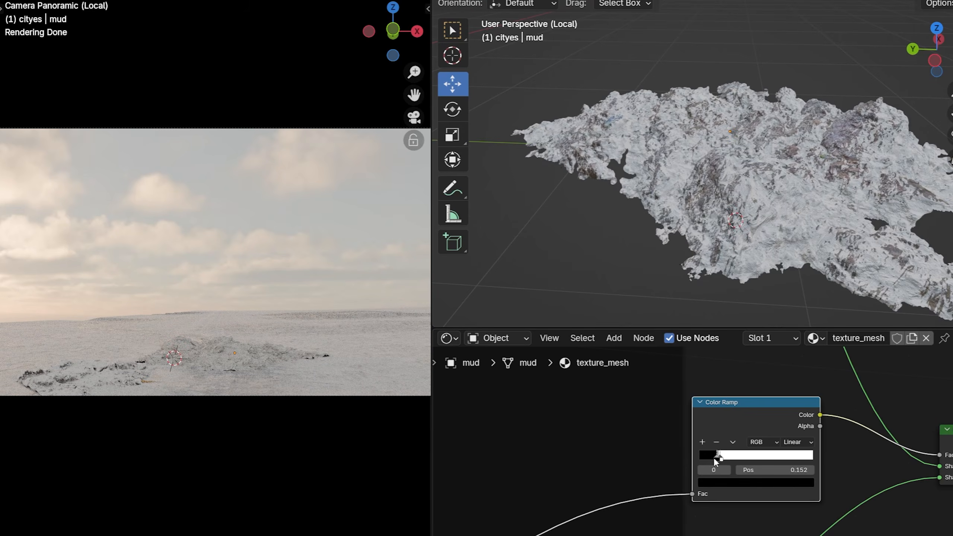
mouse_move(714, 457)
mouse_down()
mouse_move(704, 455)
mouse_move(714, 457)
mouse_up()
click(711, 456)
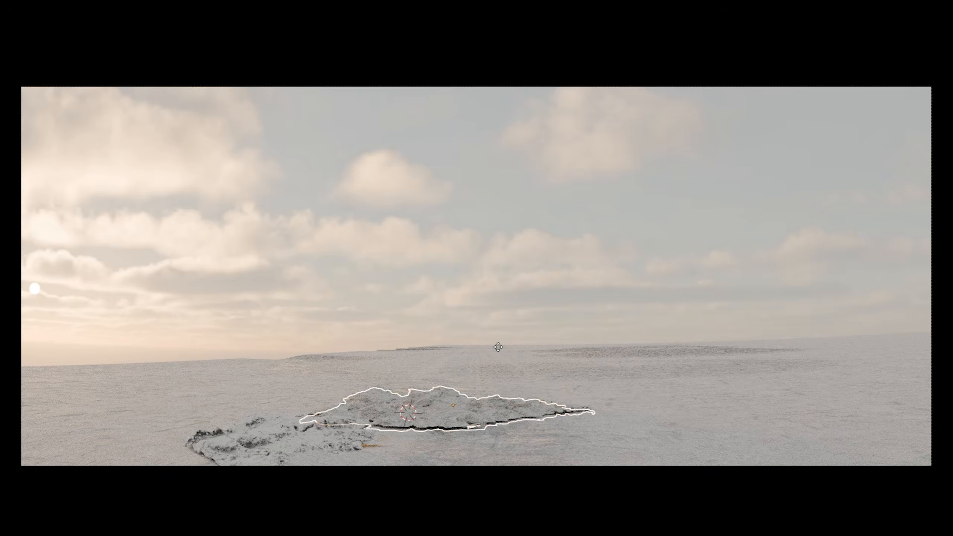
Step: Duplicate the mud mound, offset the copy along the X axis, and rotate it about the Z axis
click(560, 385)
key(shift+d)
key(x)
click(724, 400)
key(r)
key(z)
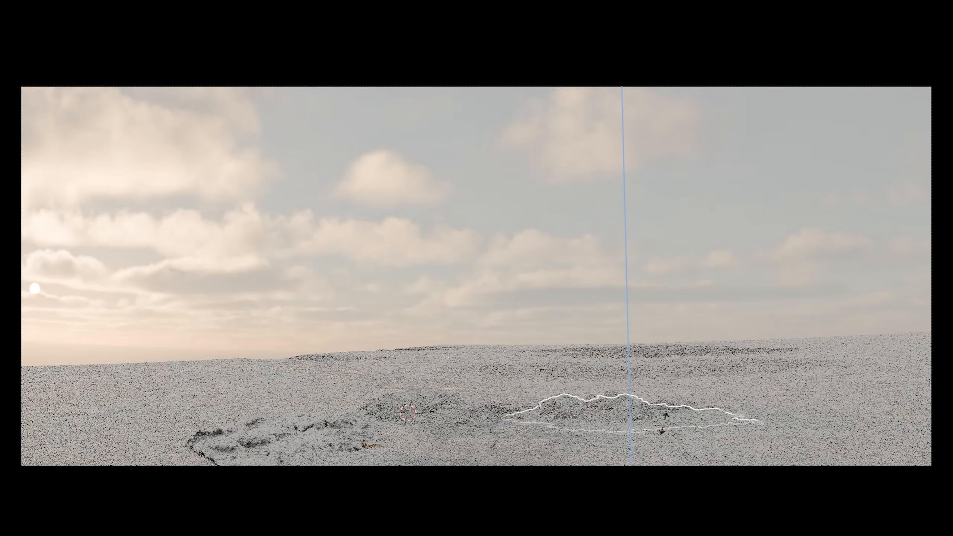
click(624, 404)
Step: Move the duplicated mud mound along Y toward the camera and rotate it further about Z
key(g)
key(y)
click(693, 377)
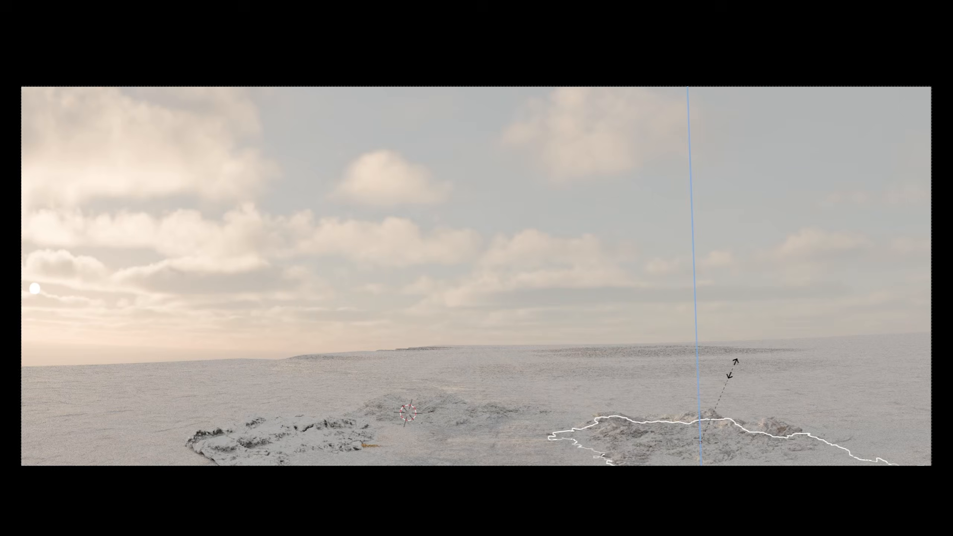
click(731, 369)
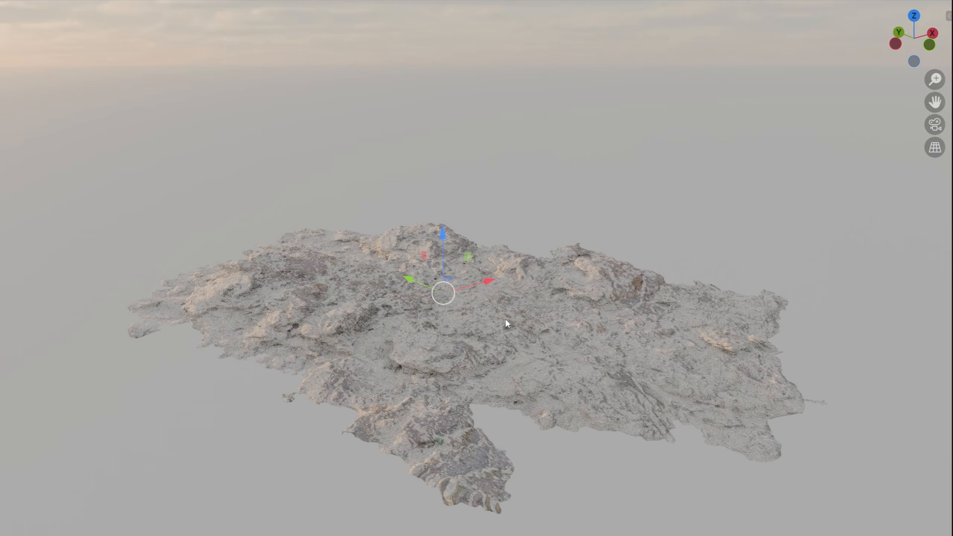
Step: Add Real Snow to the mud mound with 51% coverage and a height of 0.30, and inspect it from several angles
key(n)
click(944, 120)
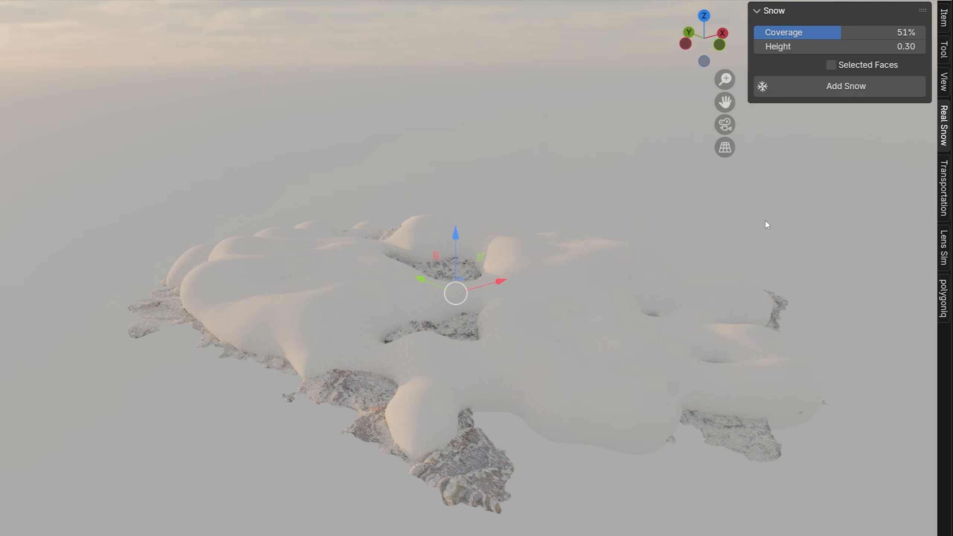
click(765, 220)
scroll(713, 238, down, 2)
middle_drag(672, 265, 543, 256)
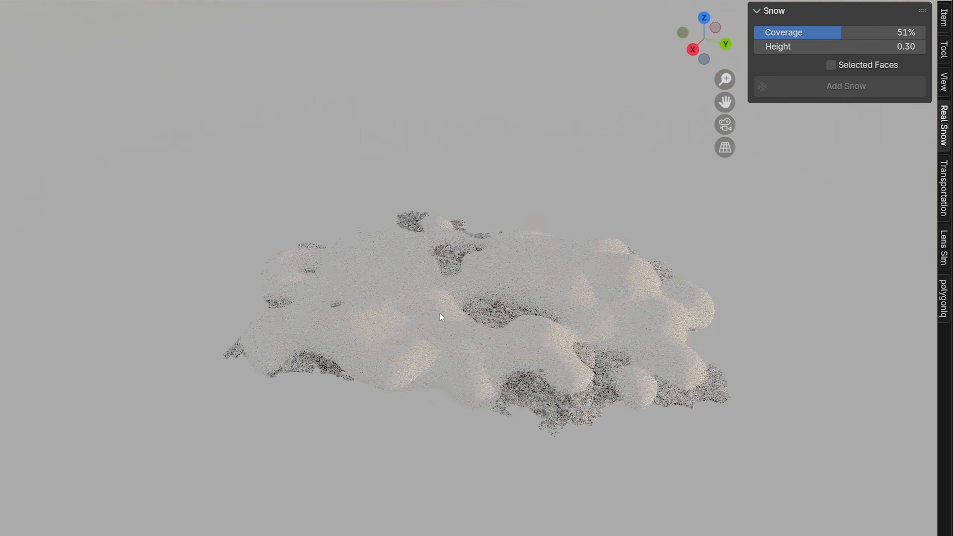
middle_drag(440, 312, 517, 291)
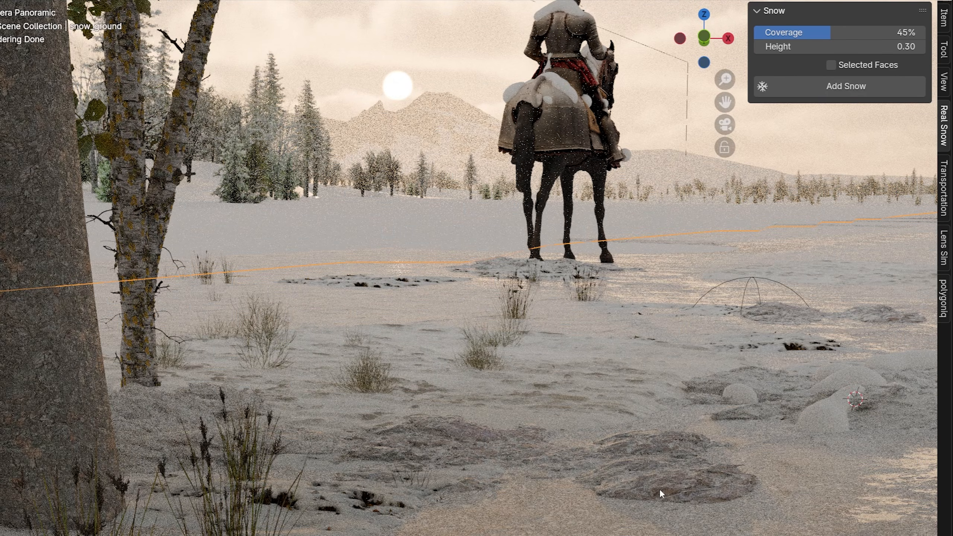
Step: Add snow with 45% coverage and 0.30 height to the mud patch in the foreground
click(660, 491)
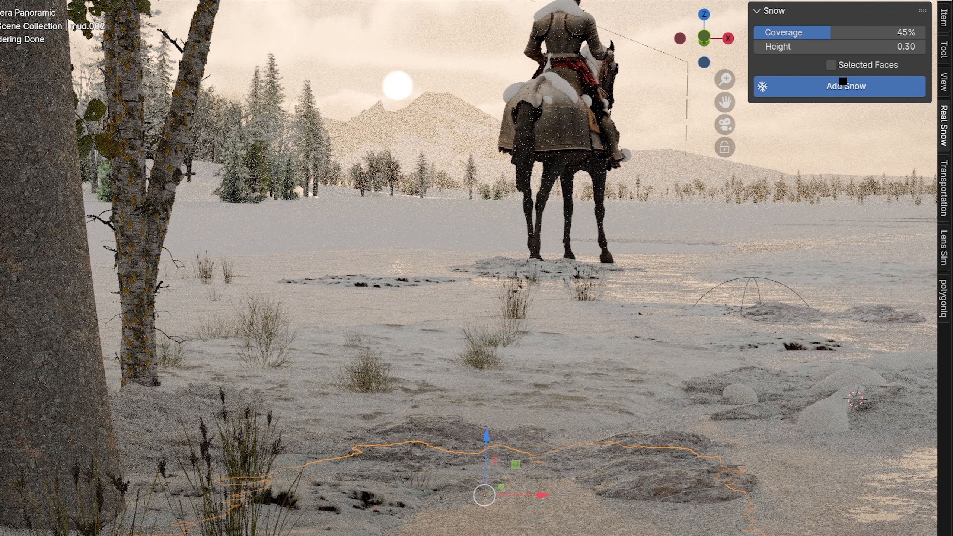
click(843, 82)
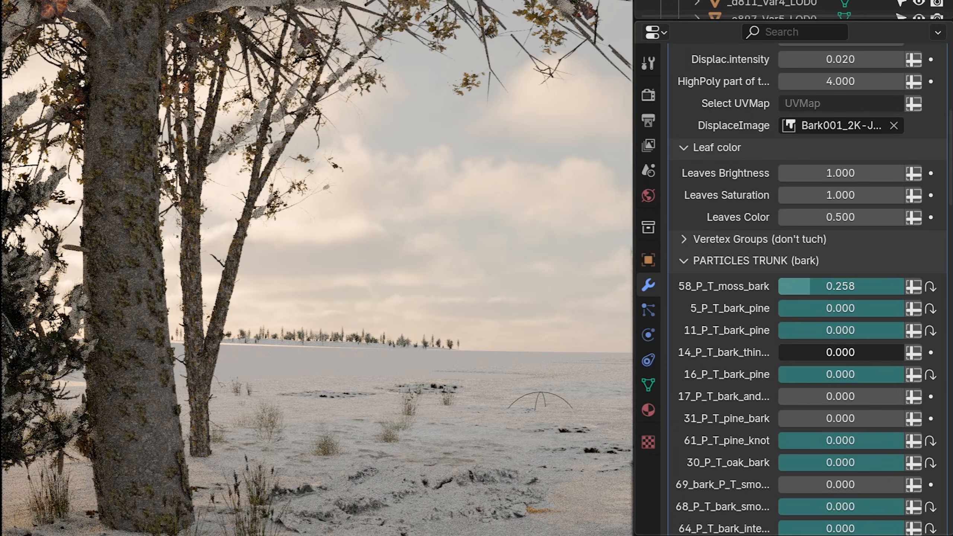
Step: Set the tree trunk's 14_P_T bark particles to 0.169 and 17_P_T bark particles to 0.146, and raise the 61_P_T_pine_knot amount
drag(841, 352, 862, 353)
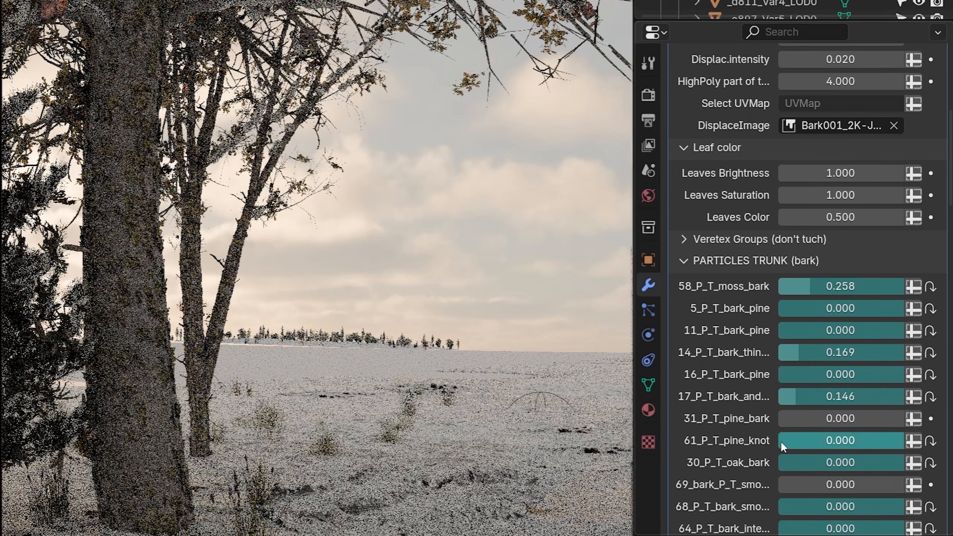
drag(781, 441, 804, 440)
scroll(788, 462, down, 5)
drag(784, 484, 898, 493)
Step: Set the trunk's 44_P_T, 7_P_T, 42_P_T and 22_P_T twig and branch particles to 0.1
scroll(841, 484, down, 12)
scroll(794, 287, down, 15)
drag(794, 277, 794, 341)
text(.1)
key(Return)
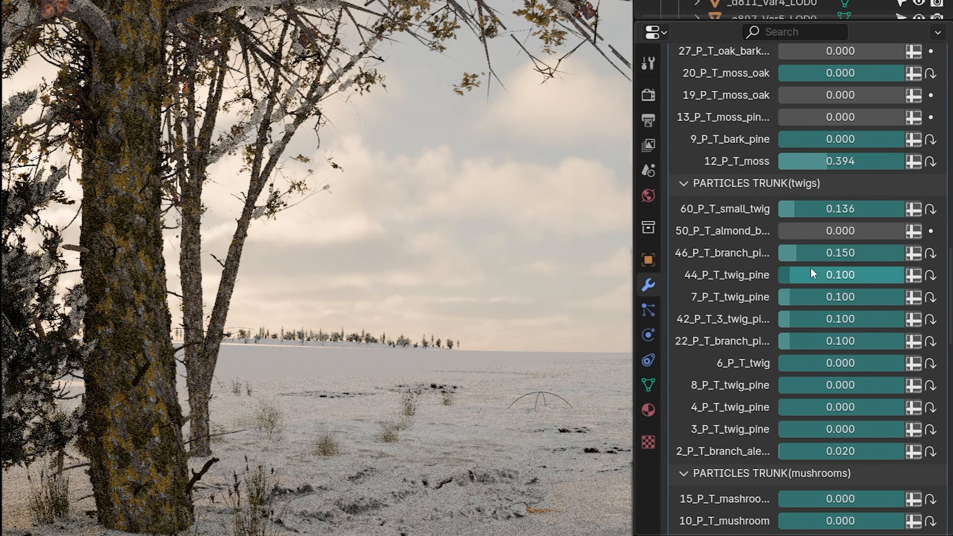
Step: Set trunk mushrooms 15_P_T to 0.131 and 10_P_T to 0.005, and ivy 55_P_T to 0.028, 54_P_T to 0.005 and 53_P_T to 0.427
scroll(810, 267, down, 10)
drag(787, 277, 788, 299)
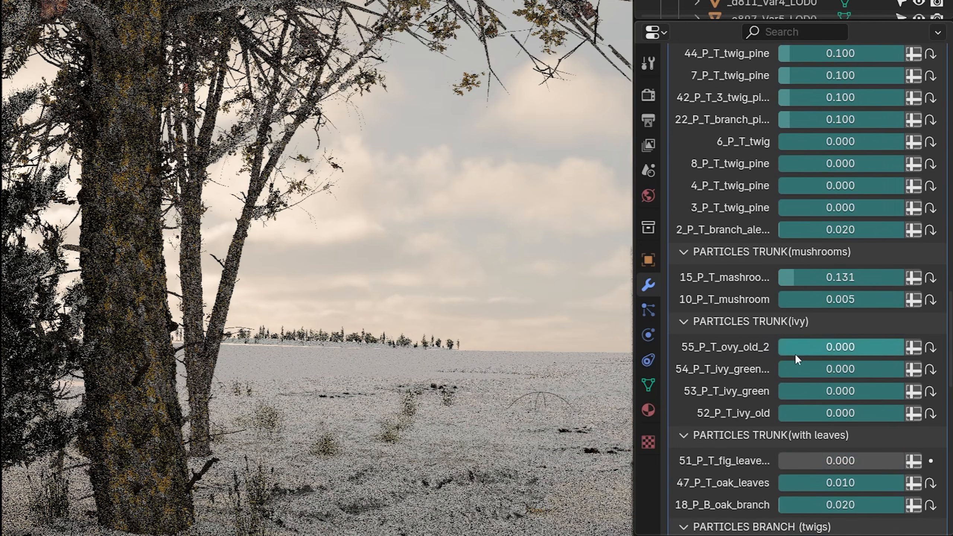
drag(779, 347, 783, 346)
drag(783, 369, 796, 389)
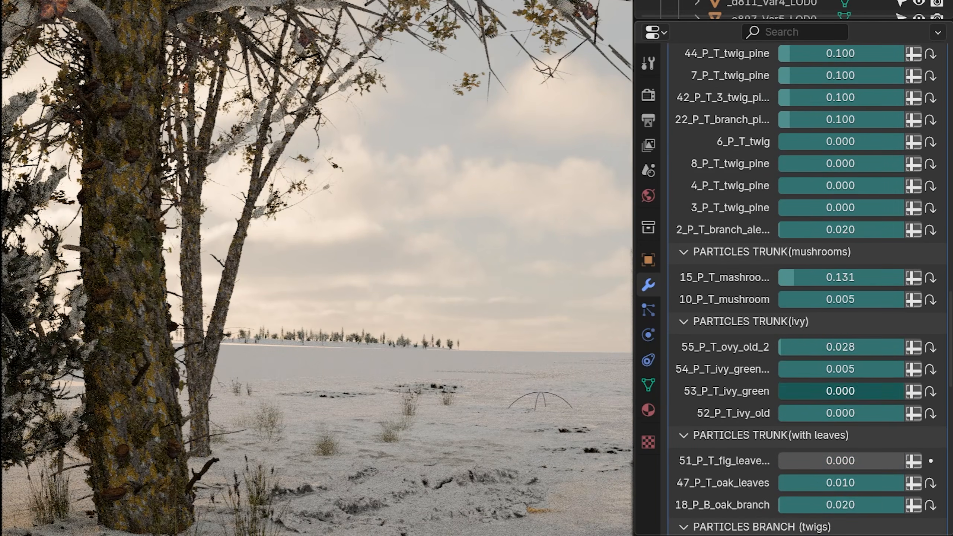
scroll(826, 409, down, 4)
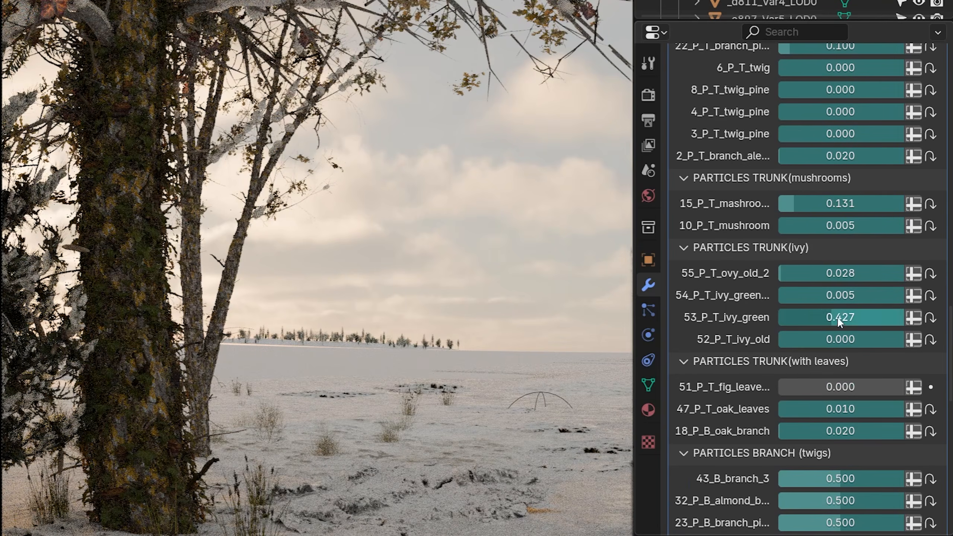
drag(837, 317, 791, 398)
scroll(824, 371, down, 4)
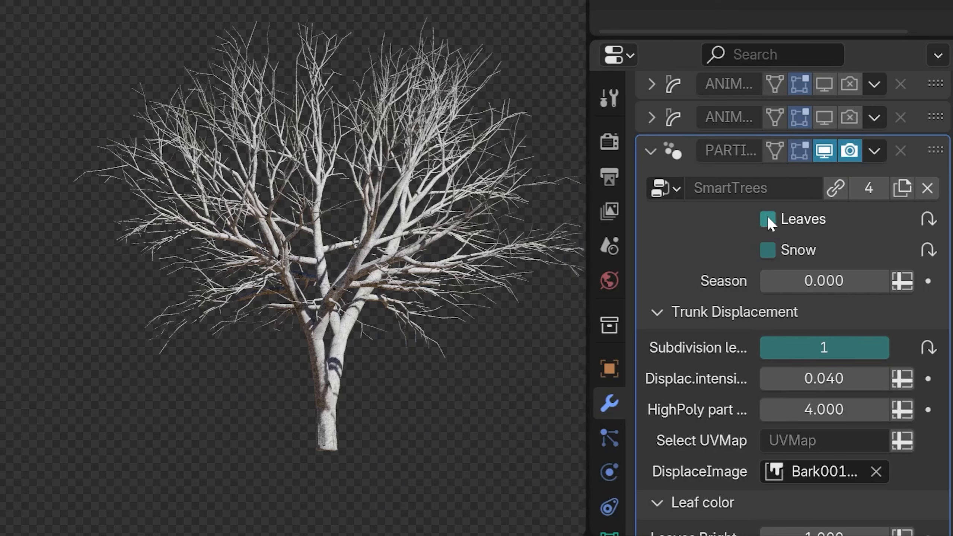
Step: Enable leaves on the bare SmartTrees tree and set its 36_P_T fig bark particles to 0.557
click(766, 217)
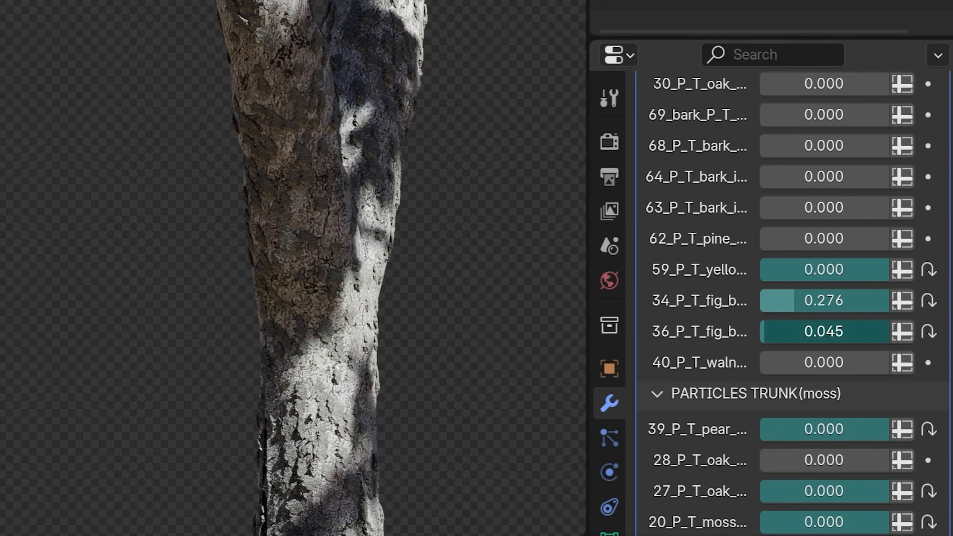
drag(793, 332, 863, 332)
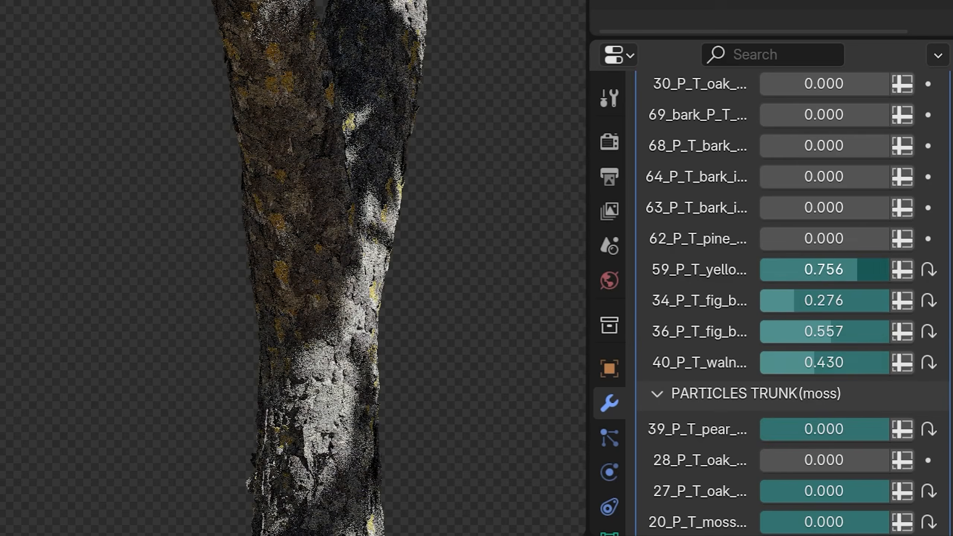
Step: Cover the trunk with more particles, setting mushrooms 10_P_T to 0.480, ivy 55_P_T to 0.240 and 54_P_T to 0.136, and fig leaves 51_P_T to 0.389
scroll(858, 270, down, 4)
drag(760, 238, 797, 238)
drag(760, 270, 844, 270)
drag(761, 393, 820, 393)
drag(760, 460, 792, 460)
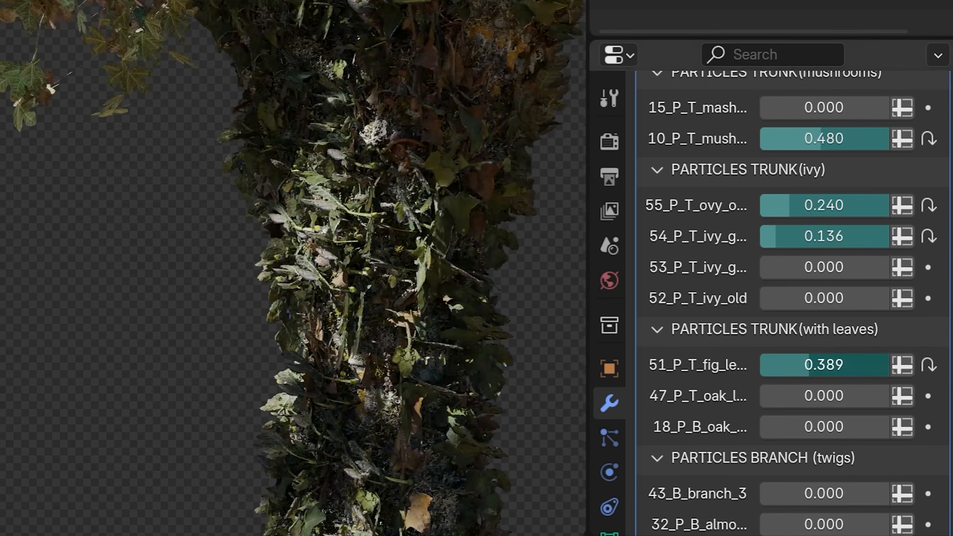
Step: Undo the last four trunk particle changes, starting with the fig leaves
key(ctrl+z)
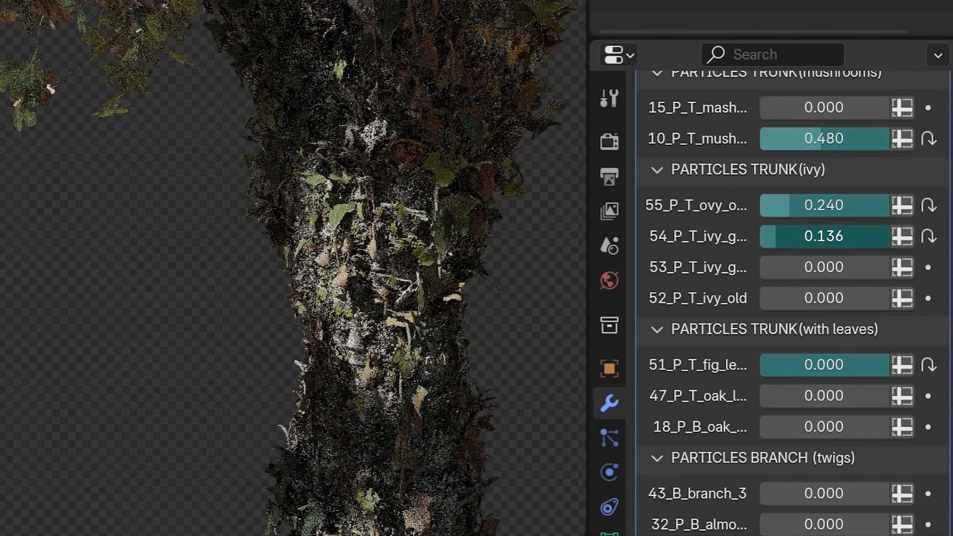
key(ctrl+z)
key(ctrl+z)
key(ctrl+z)
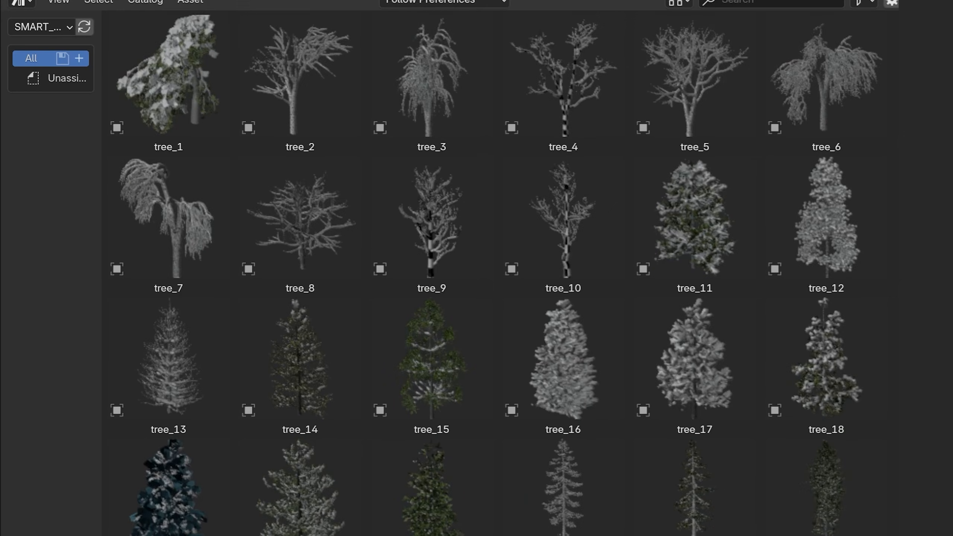
Step: Browse the available tree models in the SMART_ asset library
scroll(889, 104, down, 8)
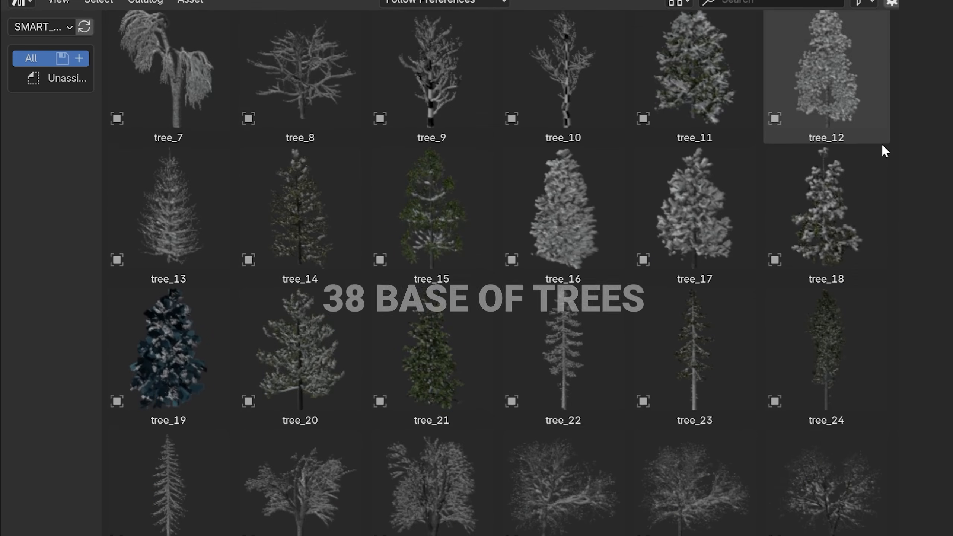
scroll(885, 269, down, 3)
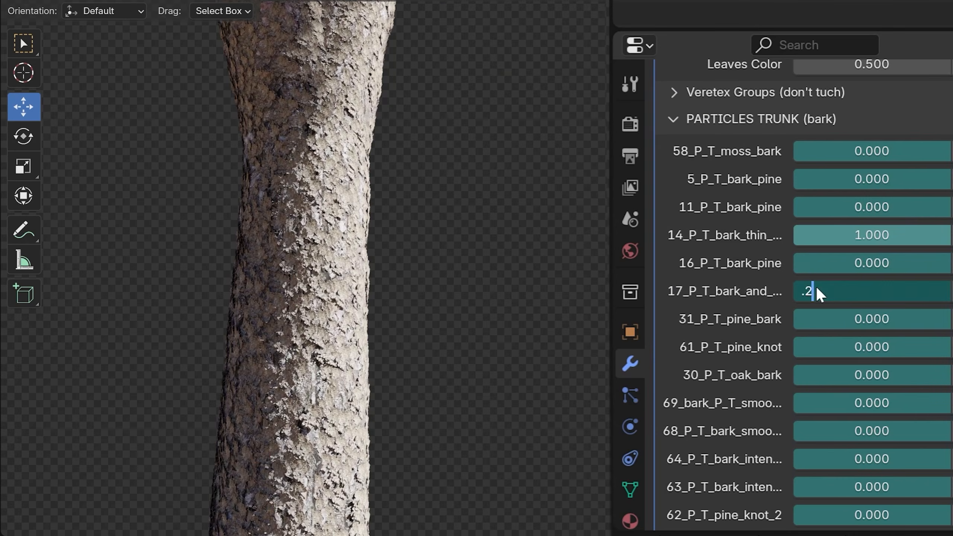
Step: Set the trunk's 17_P_T bark particles to 0.2 and the 60_P_T, 50_P_T and 46_P_T twig particles to 0.1
drag(816, 291, 839, 319)
drag(816, 347, 842, 351)
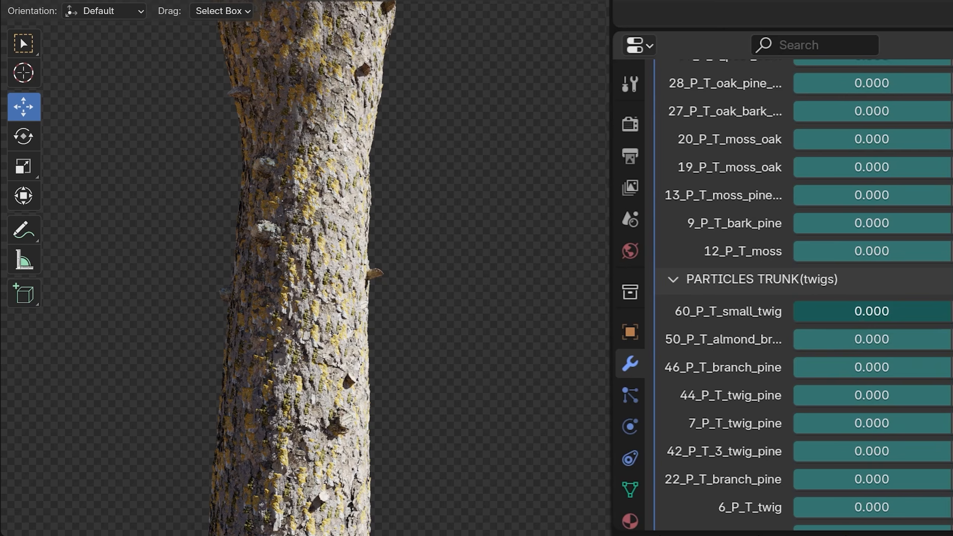
drag(847, 315, 846, 366)
text(.1)
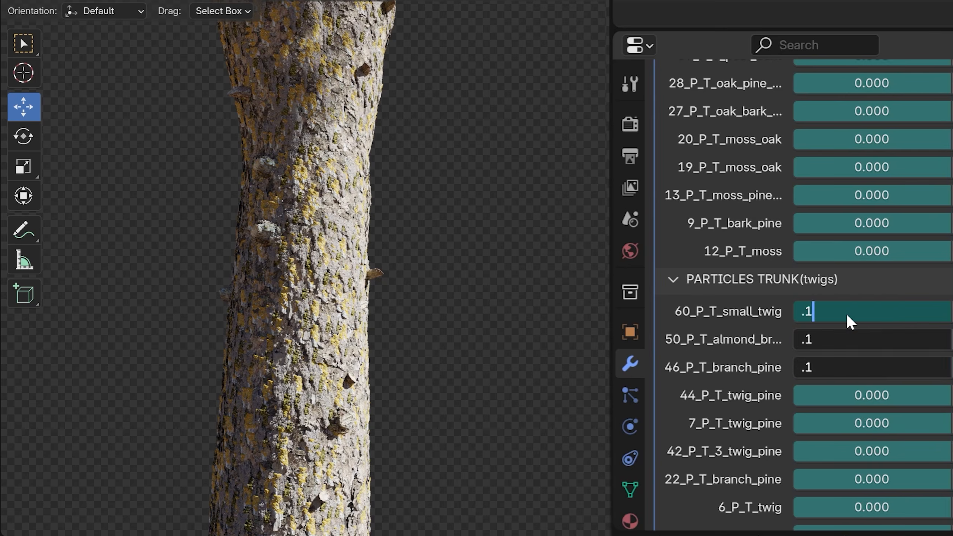
key(Return)
Step: Set the trunk's 15_P_T mushroom particles to 0.2, ivy 55_P_T to 0.090 and ivy 54_P_T to 0.2
scroll(847, 315, down, 5)
click(848, 367)
text(.2)
key(Return)
scroll(848, 367, down, 2)
drag(798, 370, 815, 411)
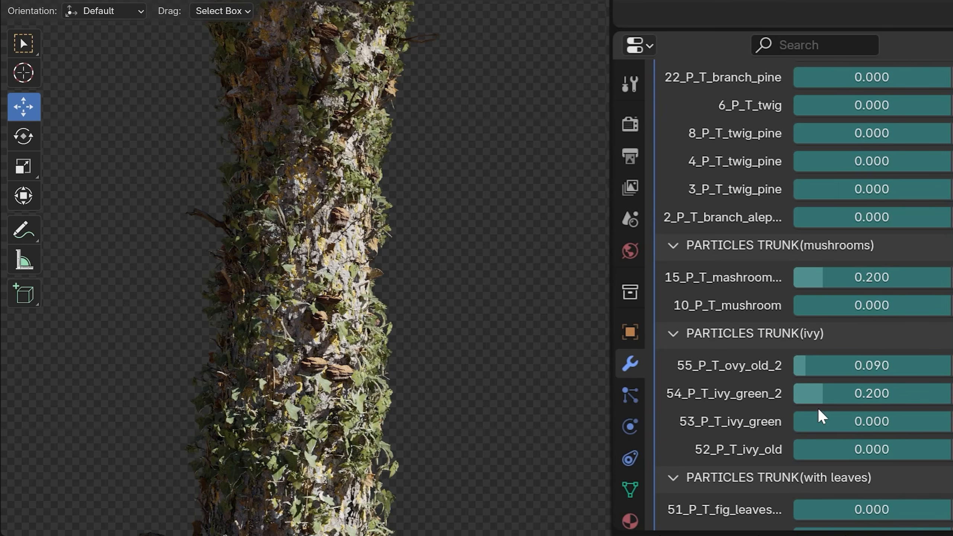
scroll(774, 413, down, 5)
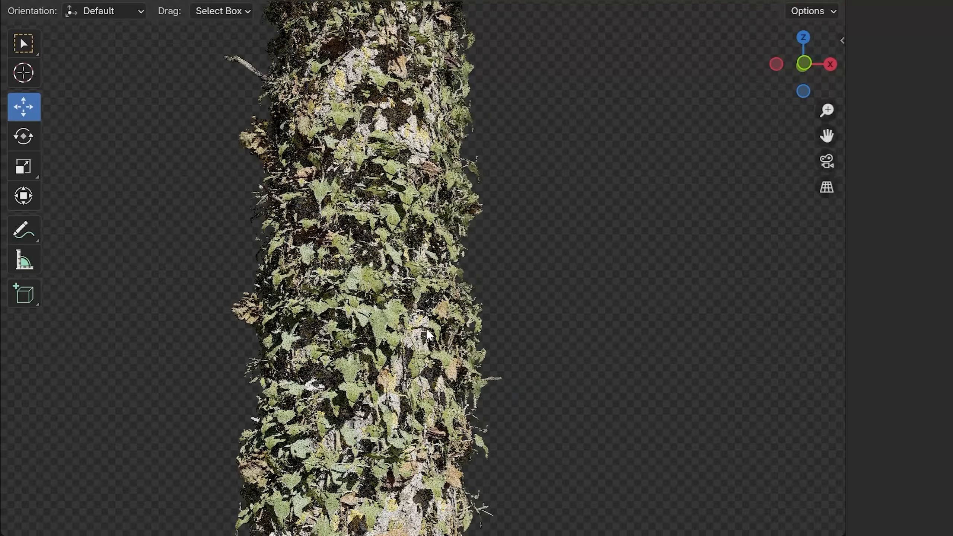
scroll(812, 143, up, 5)
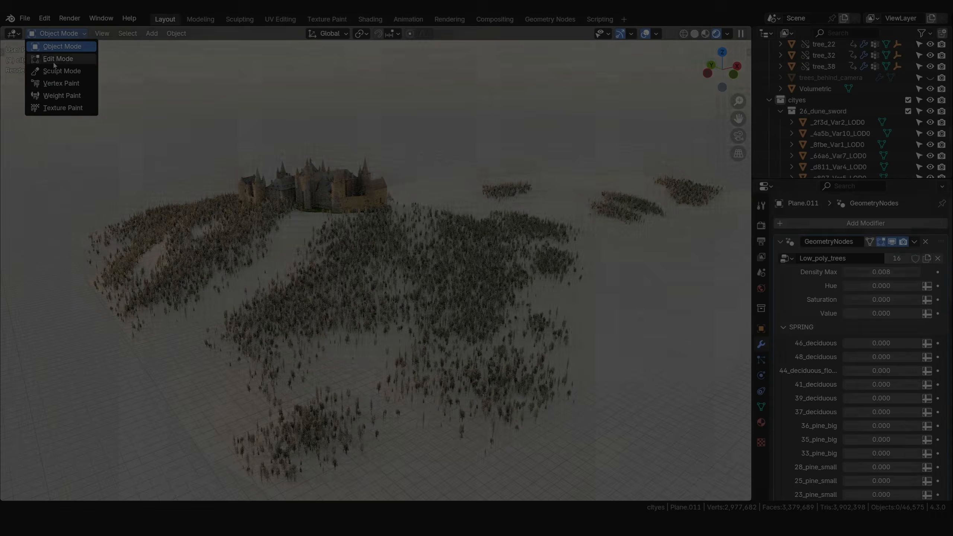
Step: Weight-paint two more tree areas on the castle terrain, behind and beside the main forest, and return to Object Mode
click(63, 87)
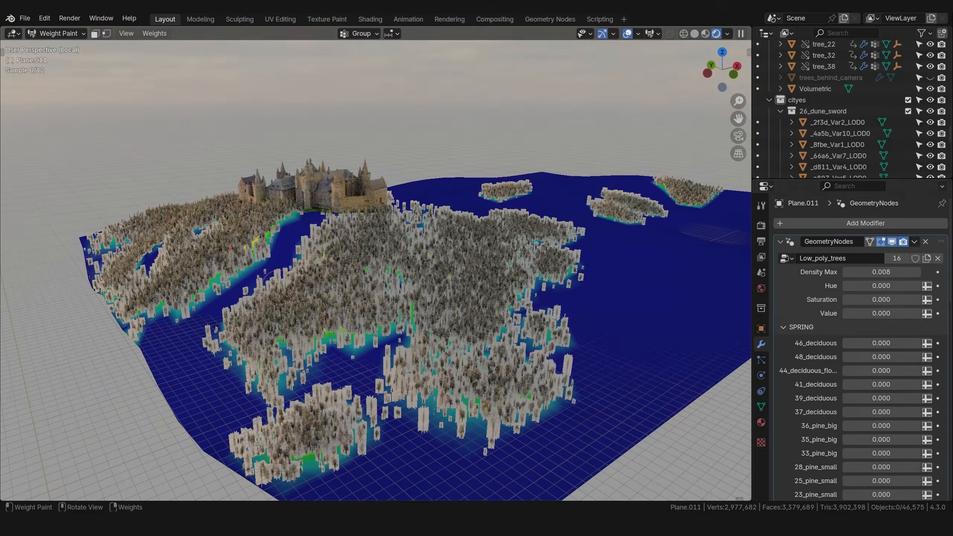
drag(582, 295, 601, 259)
drag(460, 194, 544, 203)
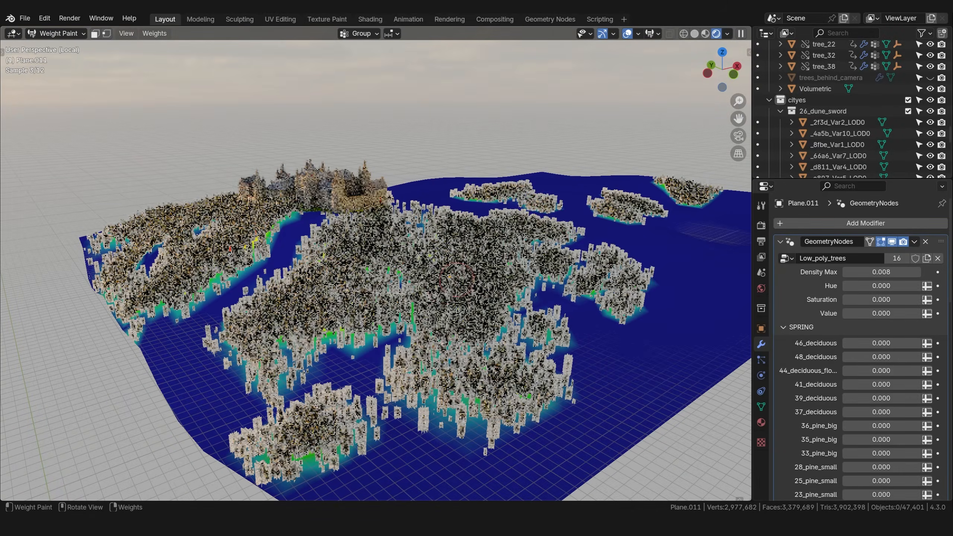
click(62, 46)
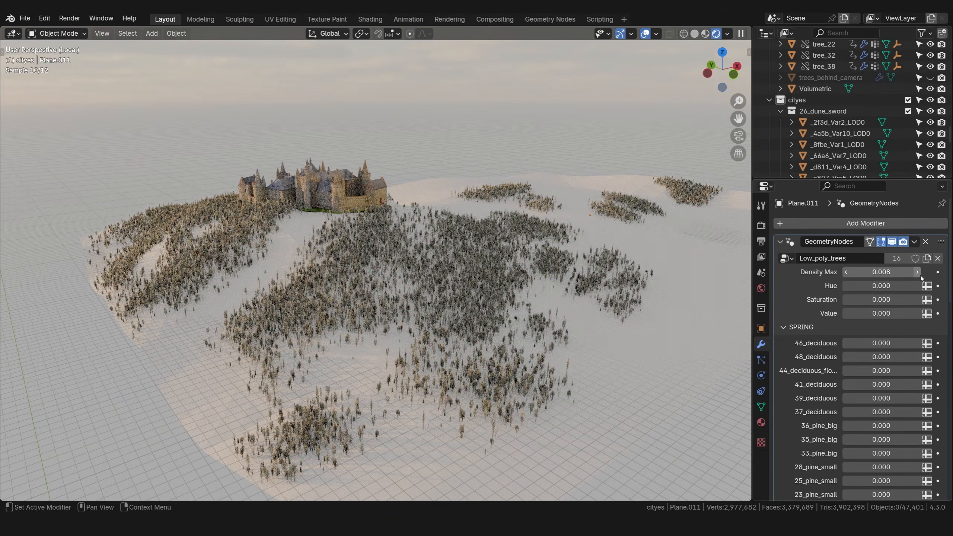
Step: Scatter sparse trees over the whole terrain with 1_pine_aleppo set to 0.174, and adjust the snow tree 29_pine_small
drag(901, 273, 918, 274)
mouse_move(863, 295)
mouse_down()
mouse_move(877, 296)
mouse_move(856, 281)
mouse_up()
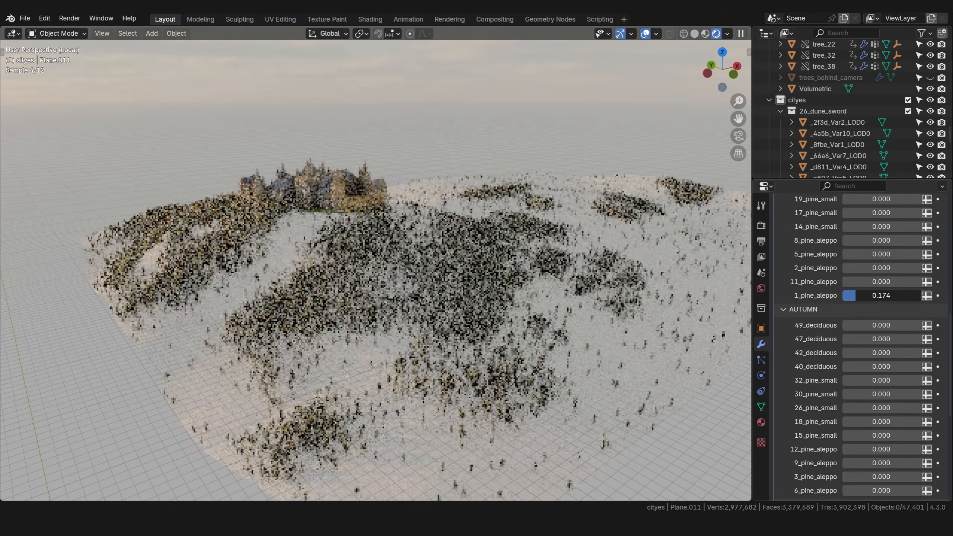
scroll(832, 337, down, 10)
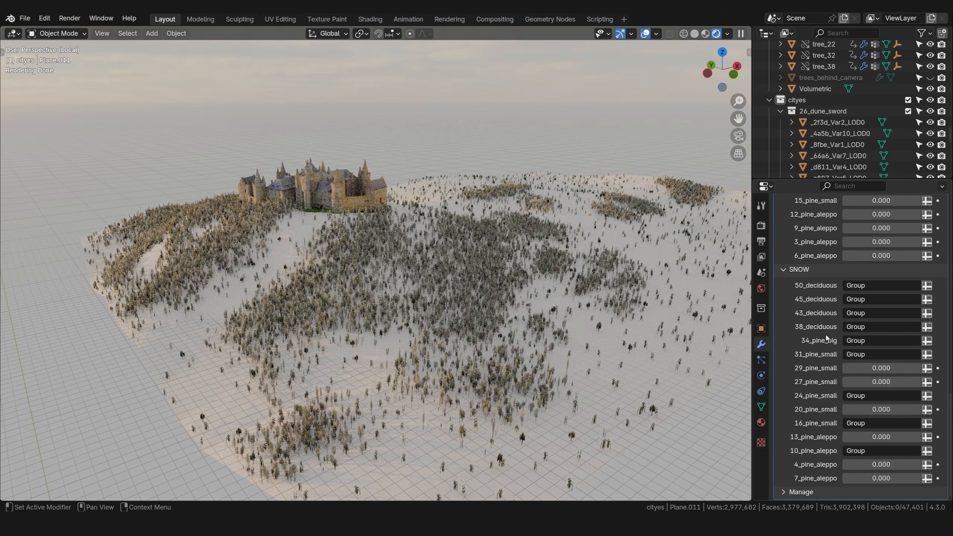
drag(863, 368, 871, 368)
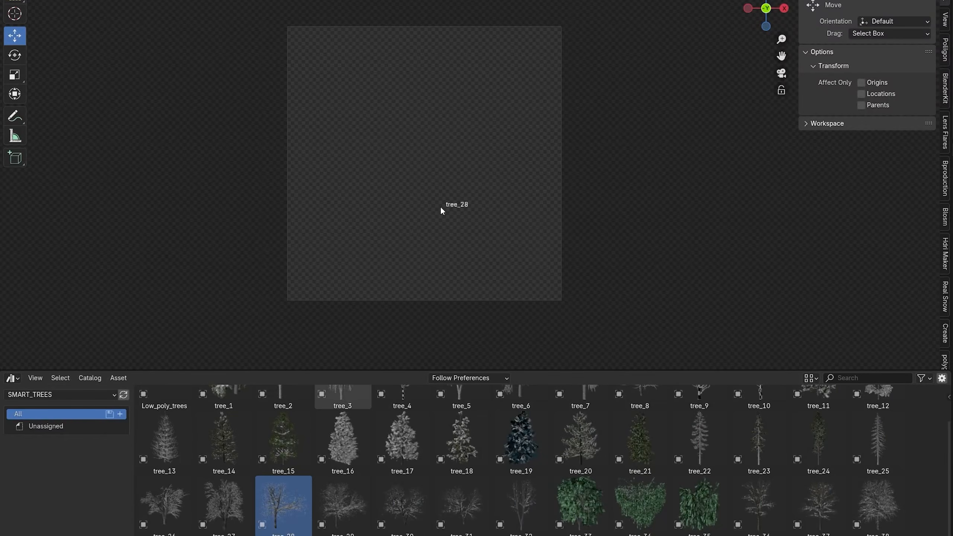
Step: Place tree_28 from the SMART_TREES asset library in the camera view and scale it
drag(442, 210, 447, 240)
key(n)
key(s)
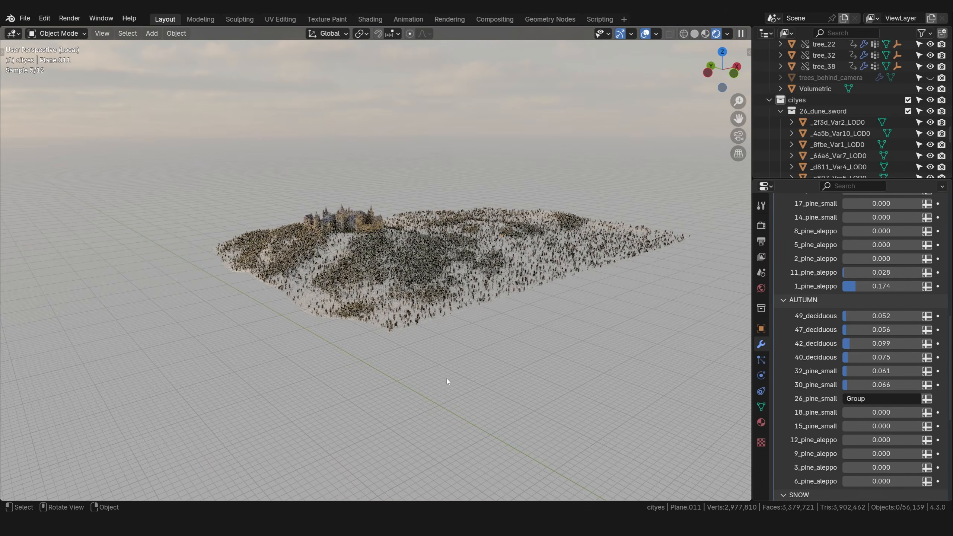
Step: Inspect the tree-covered castle hill from several sides
middle_drag(447, 382, 475, 378)
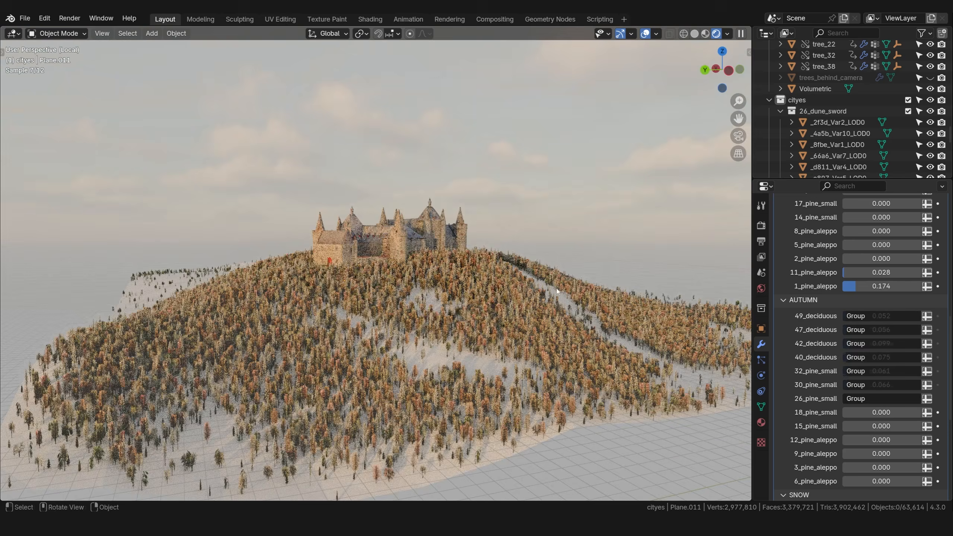
middle_drag(526, 383, 554, 376)
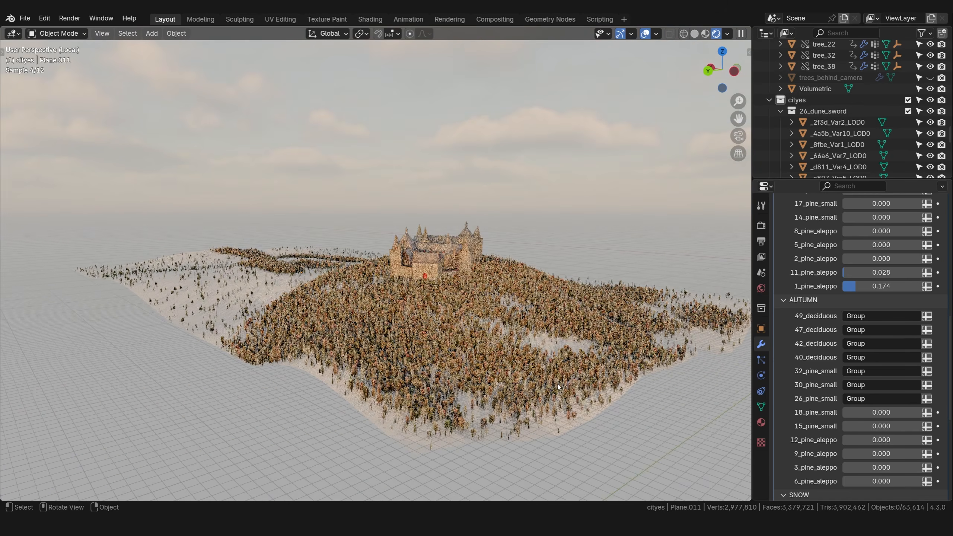
Step: Clear roads through the forest by weight-painting the plane's Road group, and set the Low_poly_trees saturation to 2
click(60, 96)
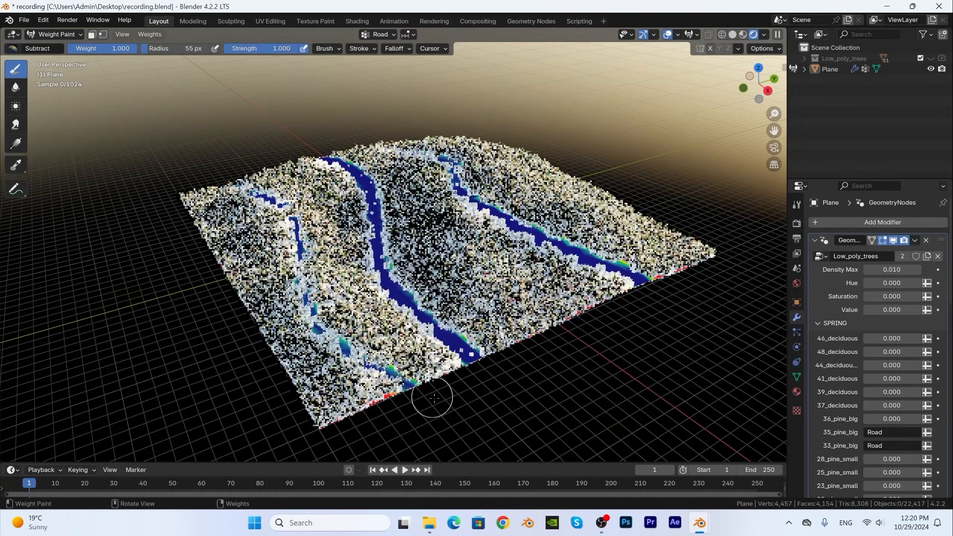
key(ctrl+Tab)
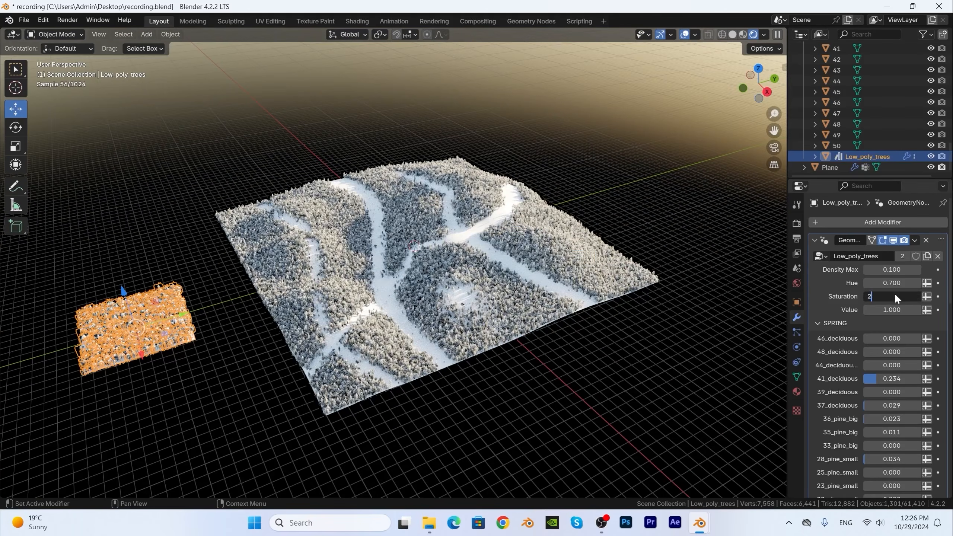
key(Return)
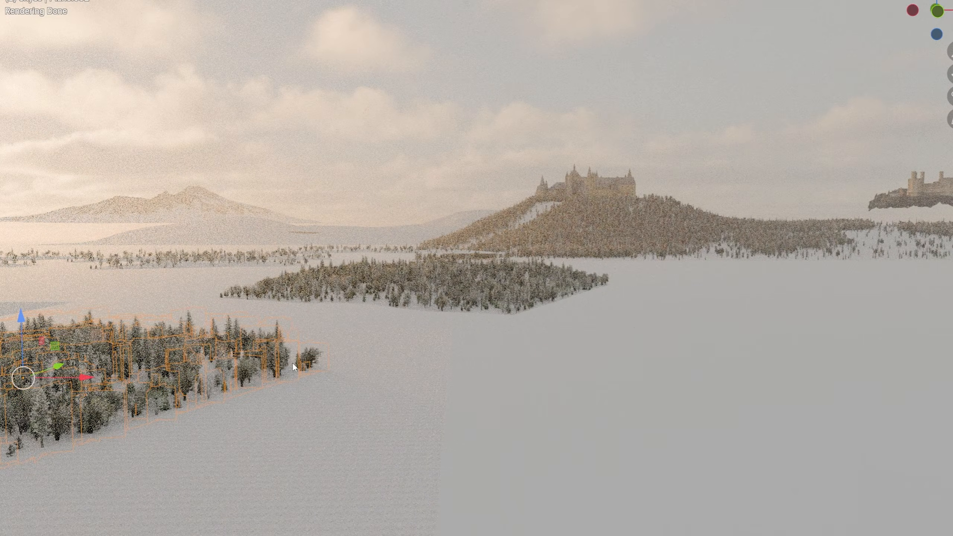
Step: Place a copy of the foreground forest patch beside the original along the X axis and scale it along Y
key(g)
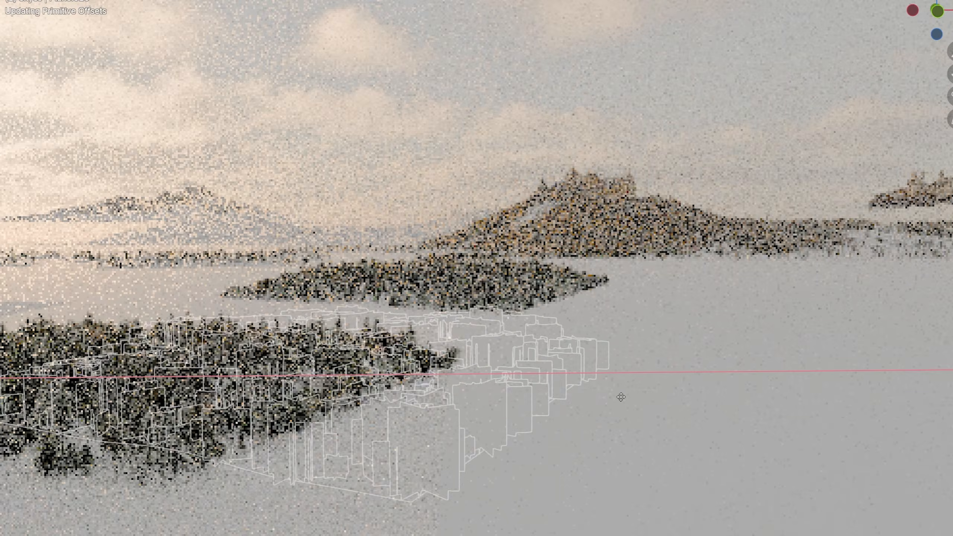
click(674, 334)
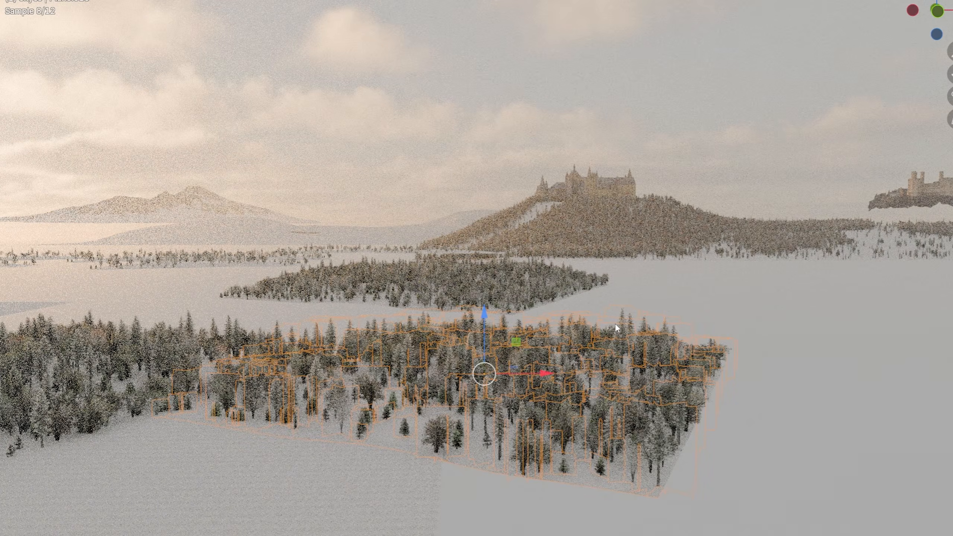
key(s)
key(y)
click(780, 158)
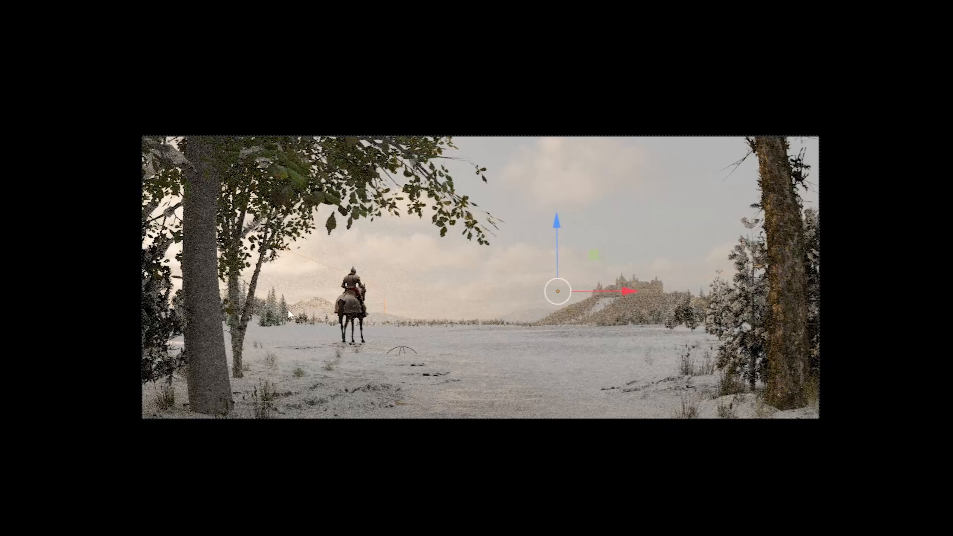
Step: Move the background tree group along the X axis so that its trees reach past the horse rider
click(287, 307)
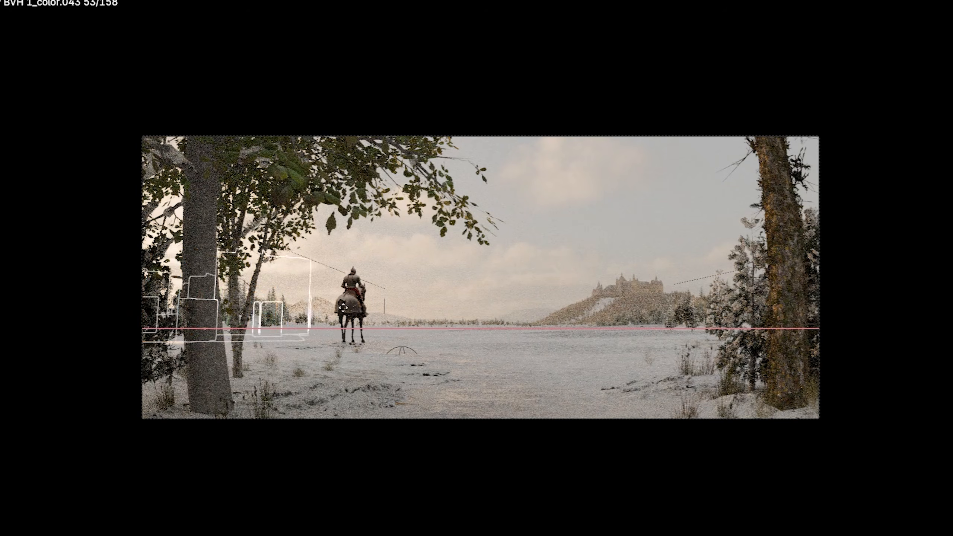
click(456, 277)
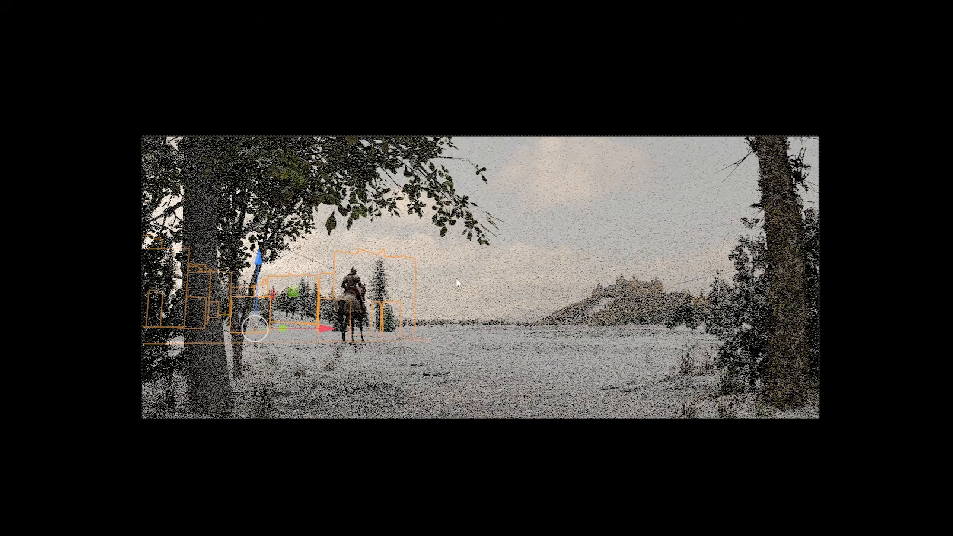
click(456, 278)
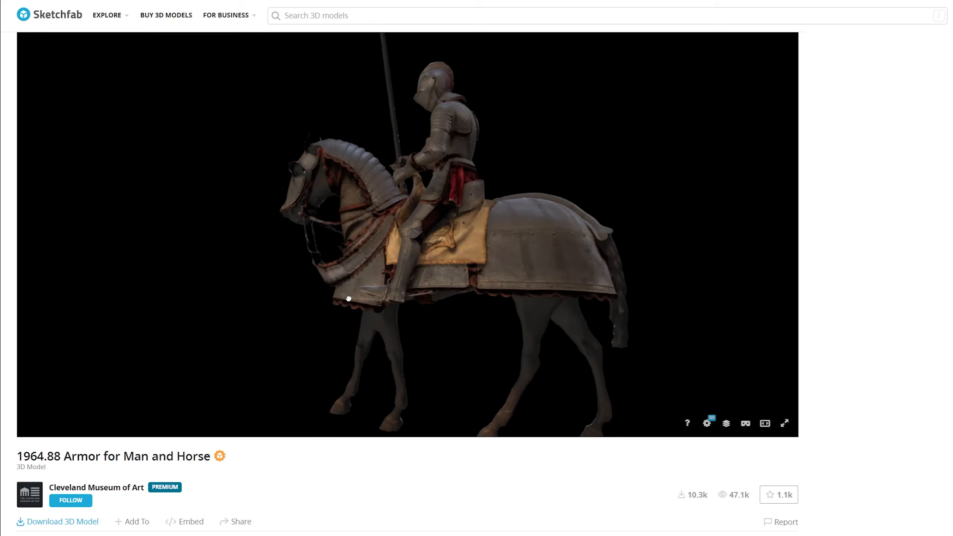
Step: Switch to Sketchfab and examine the 1964.88 Armor for Man and Horse and Laarne Castle models from several angles
mouse_move(347, 299)
mouse_down()
mouse_move(442, 316)
mouse_move(521, 298)
mouse_up()
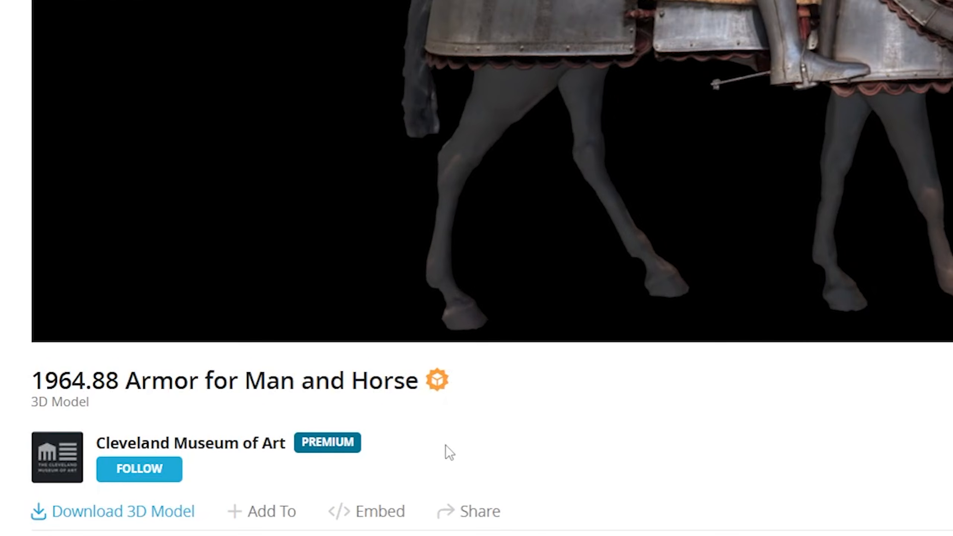
drag(225, 491, 82, 490)
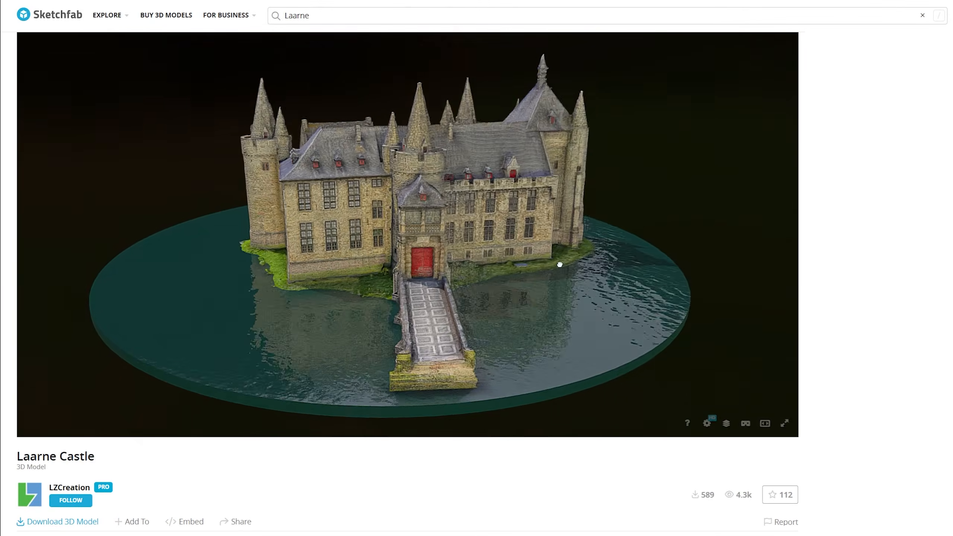
mouse_move(560, 264)
mouse_down()
mouse_move(503, 259)
mouse_move(532, 259)
mouse_up()
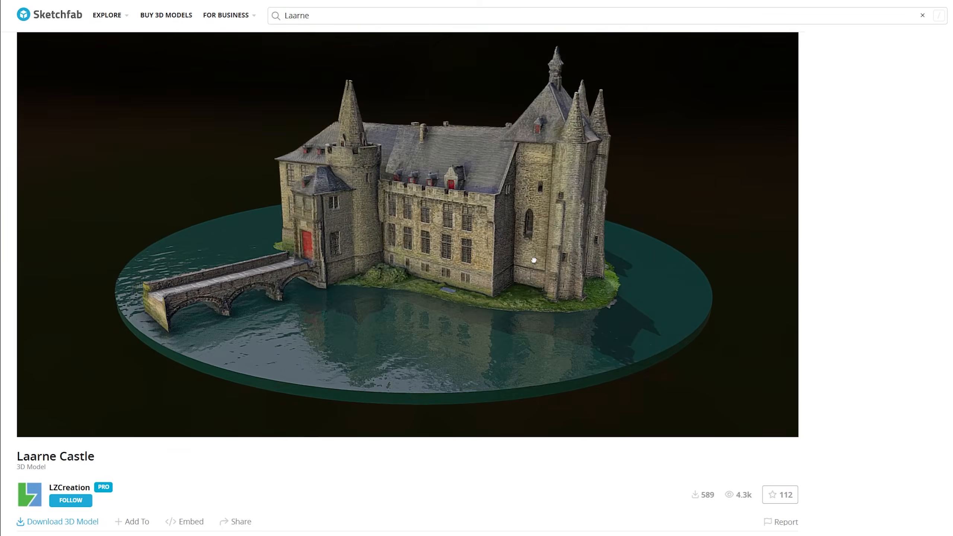
drag(117, 490, 98, 493)
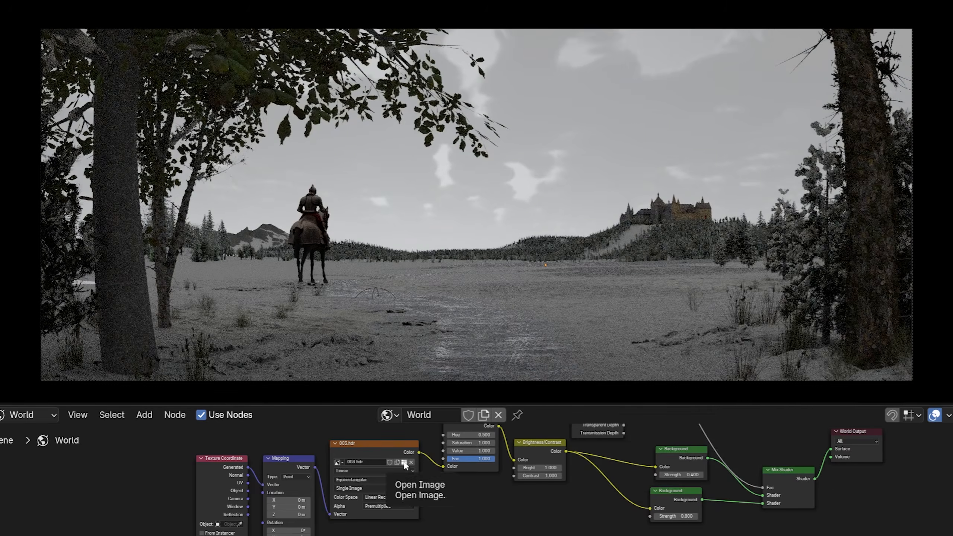
Step: Load a different HDR image from the hdr folder into the world's environment texture
click(404, 462)
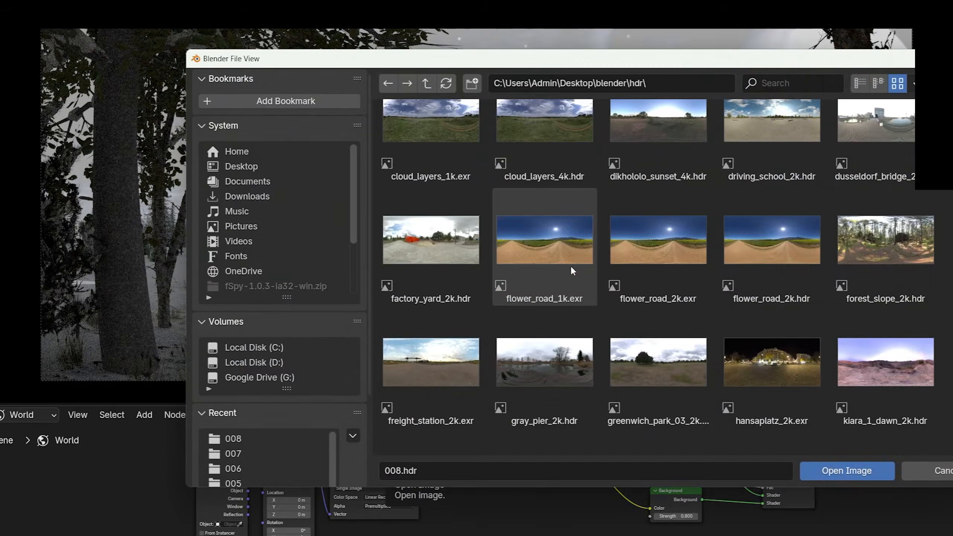
double_click(574, 271)
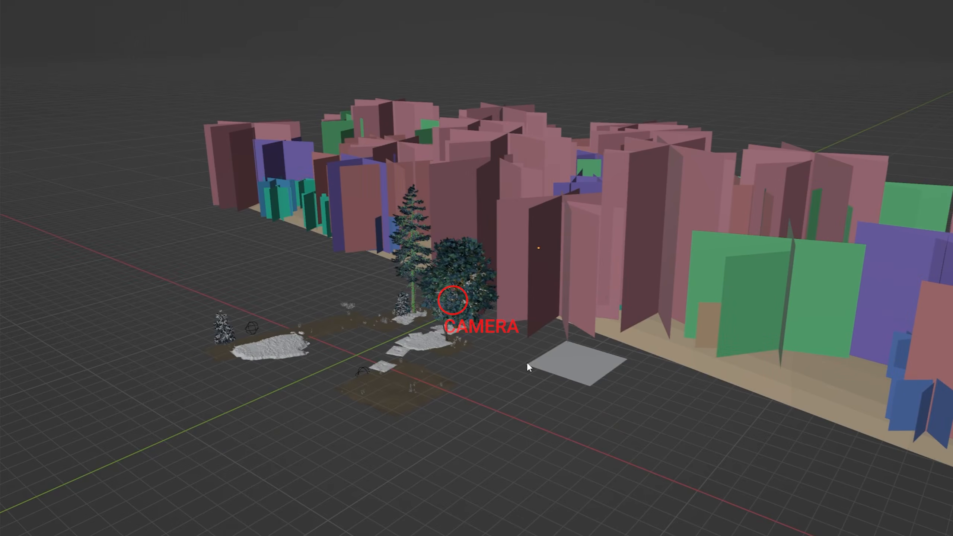
Step: Show the whole scene in Rendered shading and view it through the camera
key(z)
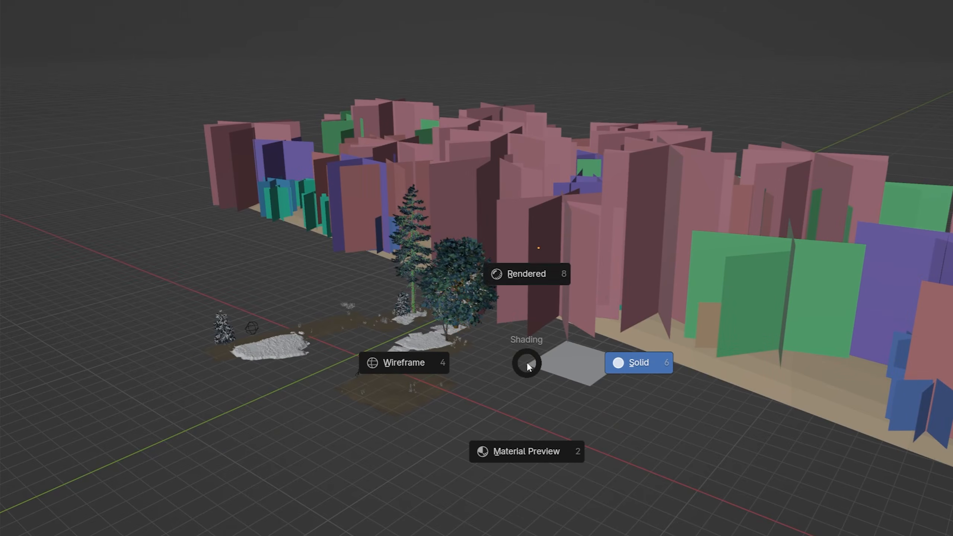
click(628, 56)
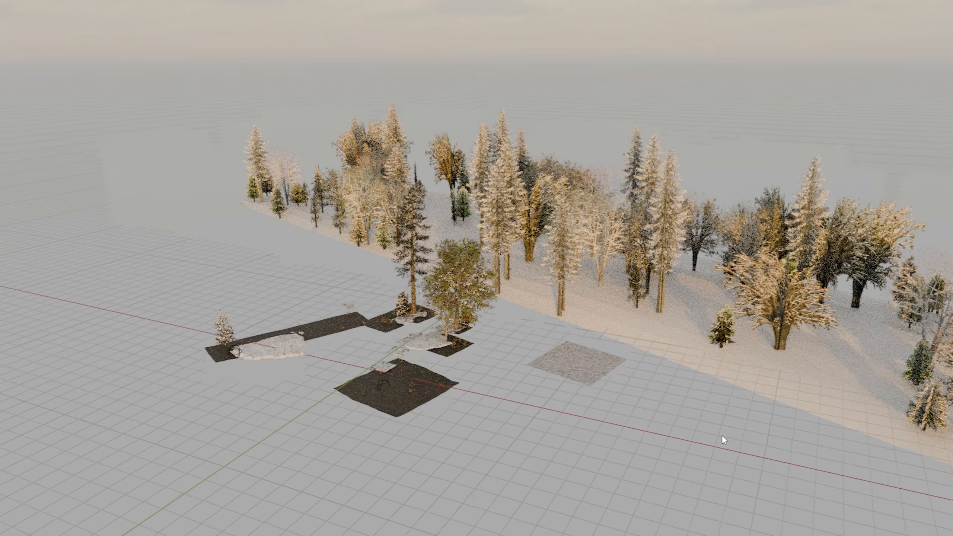
key(KP_0)
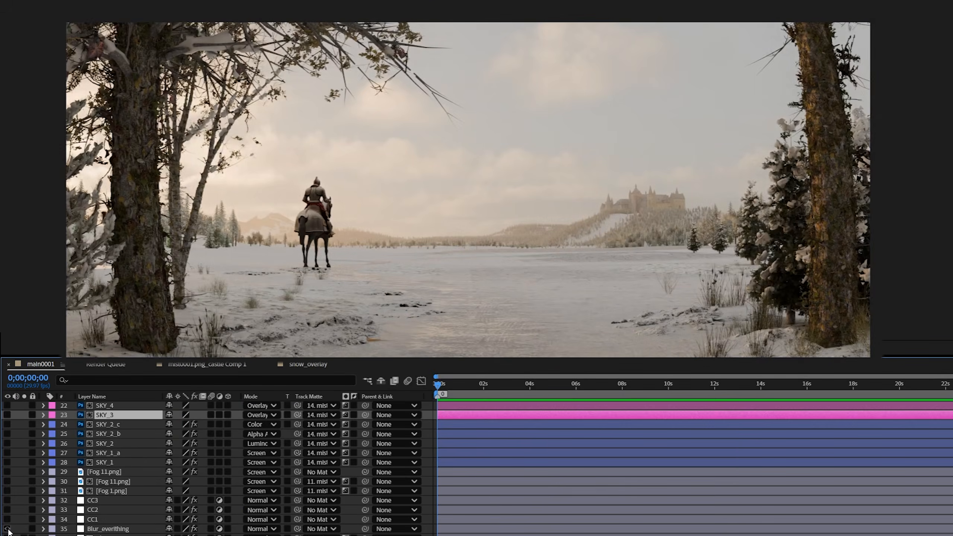
Step: Switch to After Effects and turn on the main0001 composition's layers from Blur_everithing upward, including fog, sky, color correction, WARM_TONE and Halation
drag(8, 530, 7, 447)
scroll(19, 432, up, 3)
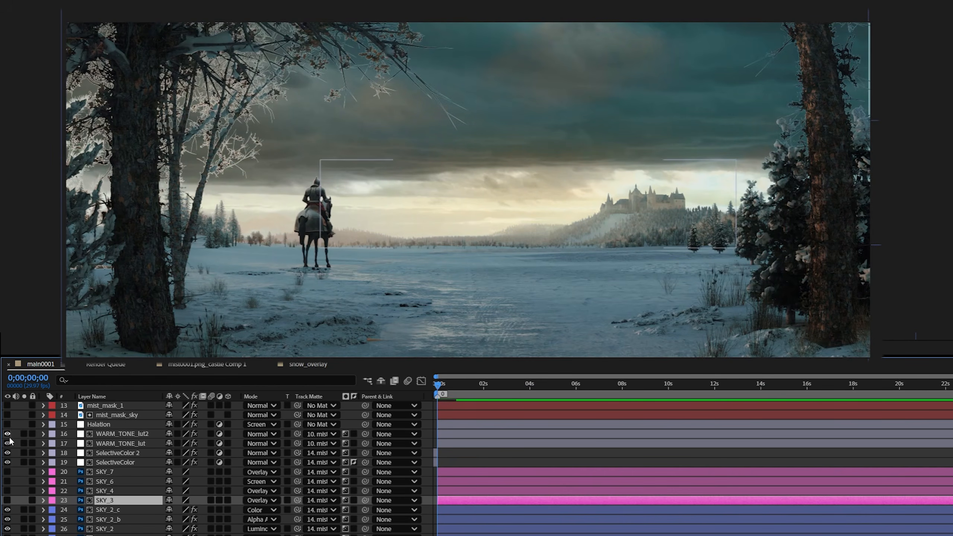
click(6, 426)
scroll(20, 441, up, 3)
drag(9, 445, 8, 412)
scroll(23, 437, up, 3)
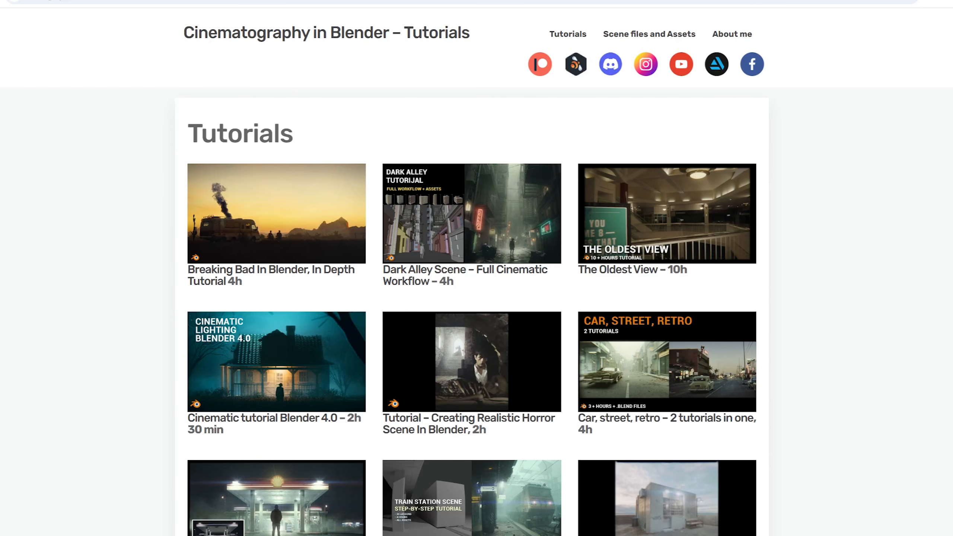
Step: Browse the tutorials listed on the Cinematography in Blender website
scroll(477, 300, down, 6)
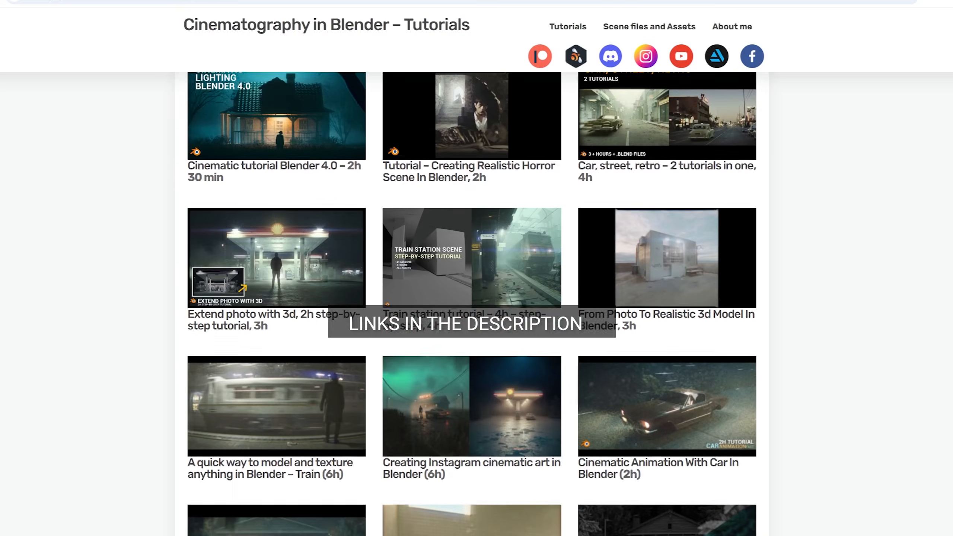
Step: Browse the website's remaining tutorials and its featured asset packages, including Smart Trees and Low Poly Trees Scatter
scroll(477, 301, down, 14)
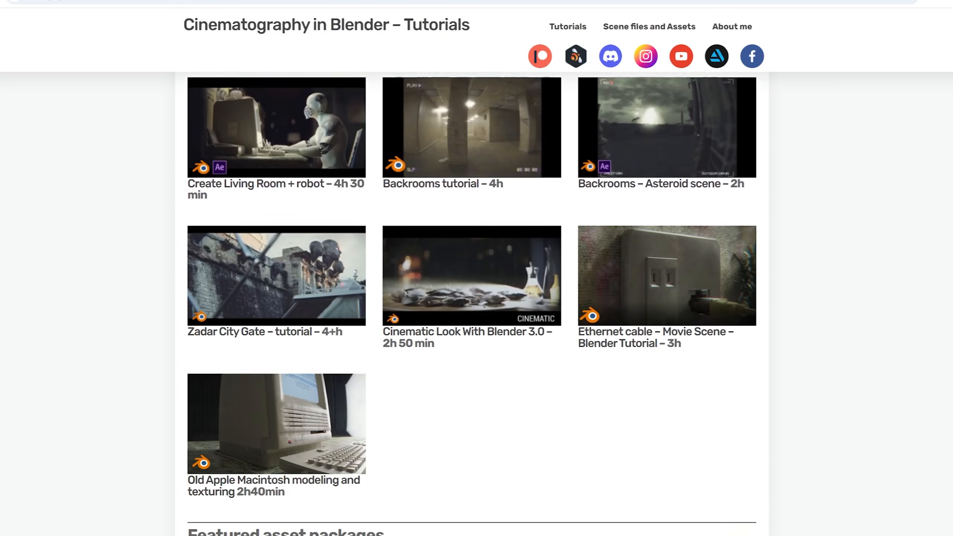
scroll(477, 301, down, 15)
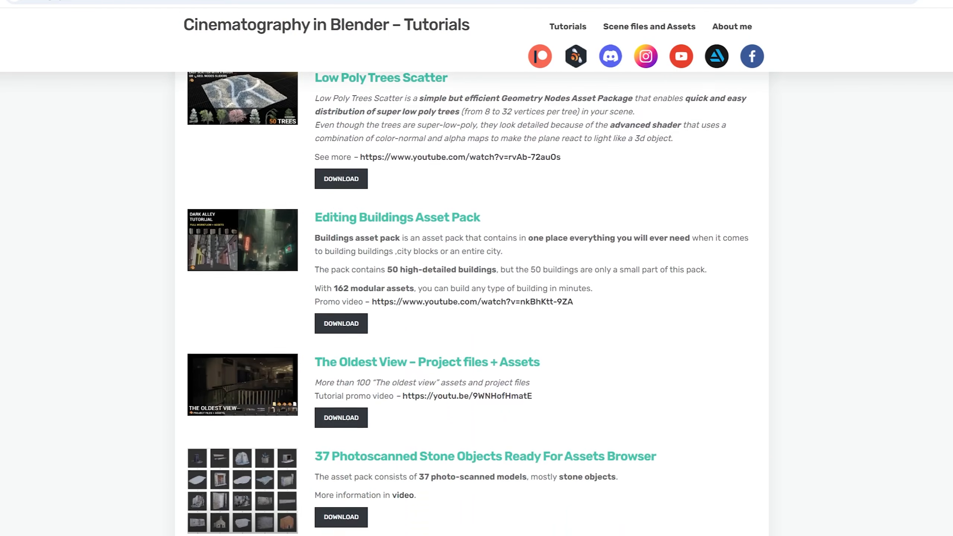
scroll(477, 301, down, 12)
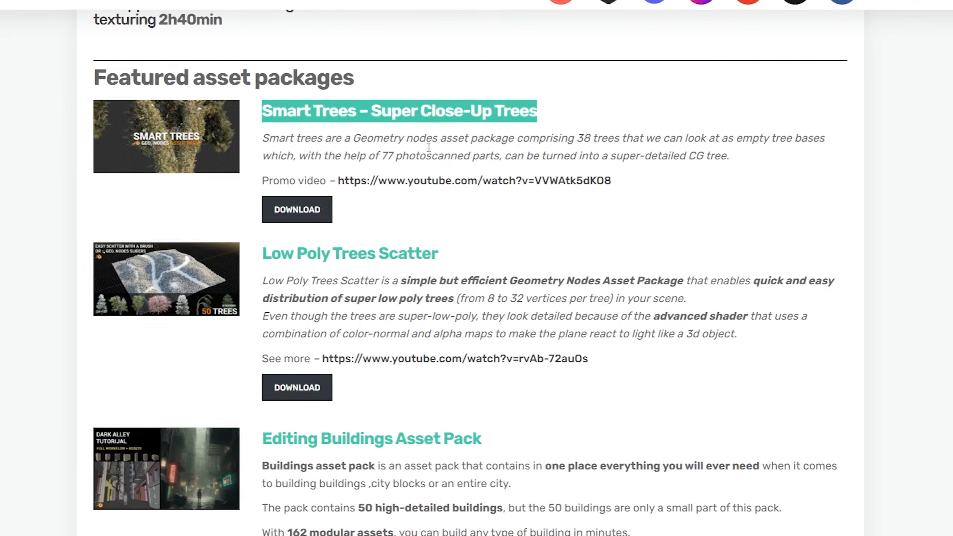
double_click(415, 257)
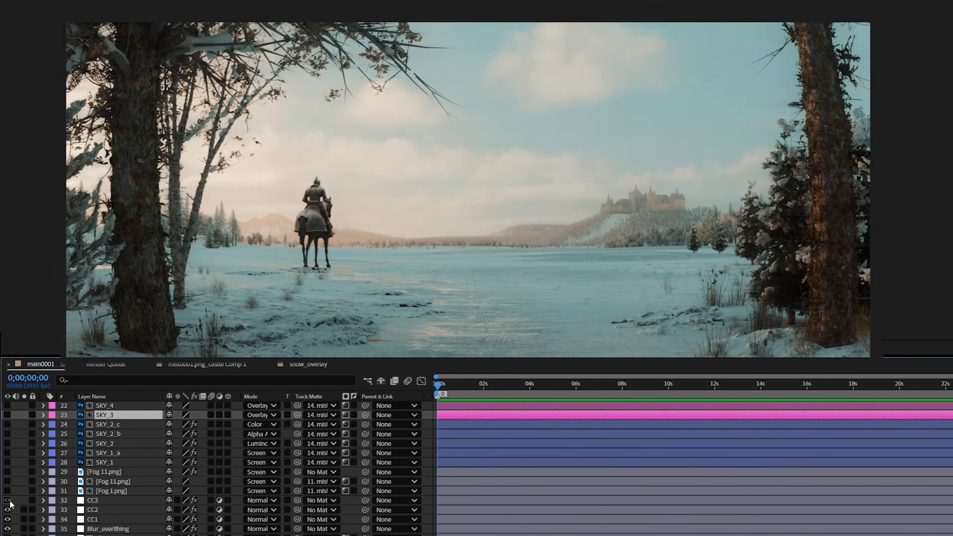
Step: Switch to After Effects and turn on the main0001 composition's layers from CC3 upward, including the fog and sky layers
drag(10, 505, 10, 415)
scroll(48, 464, up, 3)
click(8, 424)
scroll(9, 432, up, 3)
scroll(15, 436, up, 1)
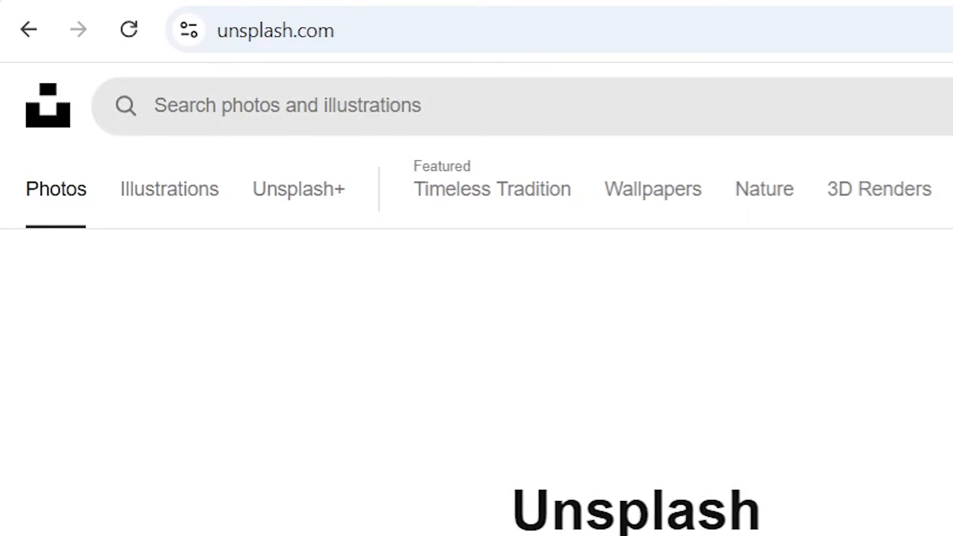
Step: Search Unsplash in the browser for sky photos
click(154, 104)
text(sky)
key(Return)
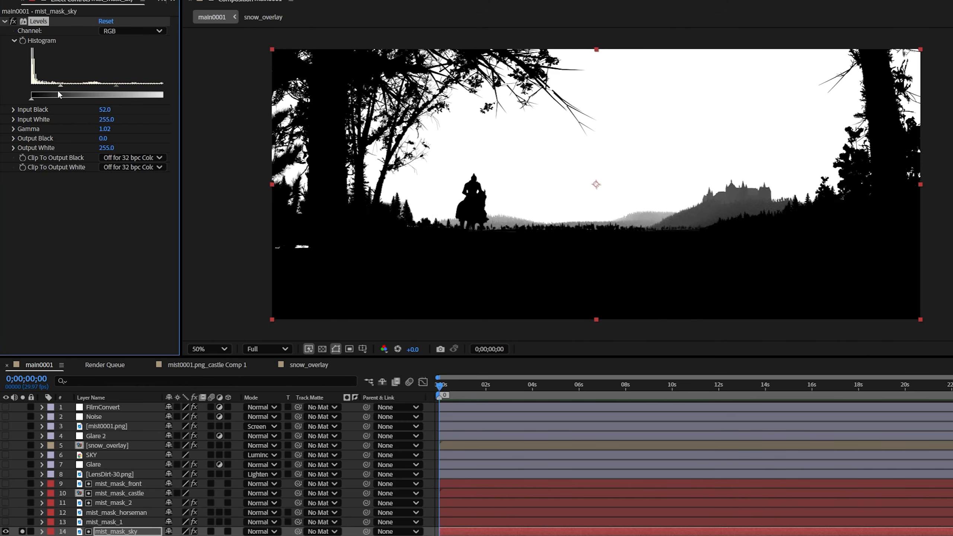
Step: In After Effects, adjust the Levels on mist_mask_sky and assign it as the SKY_2 layer's track matte
drag(57, 89, 112, 90)
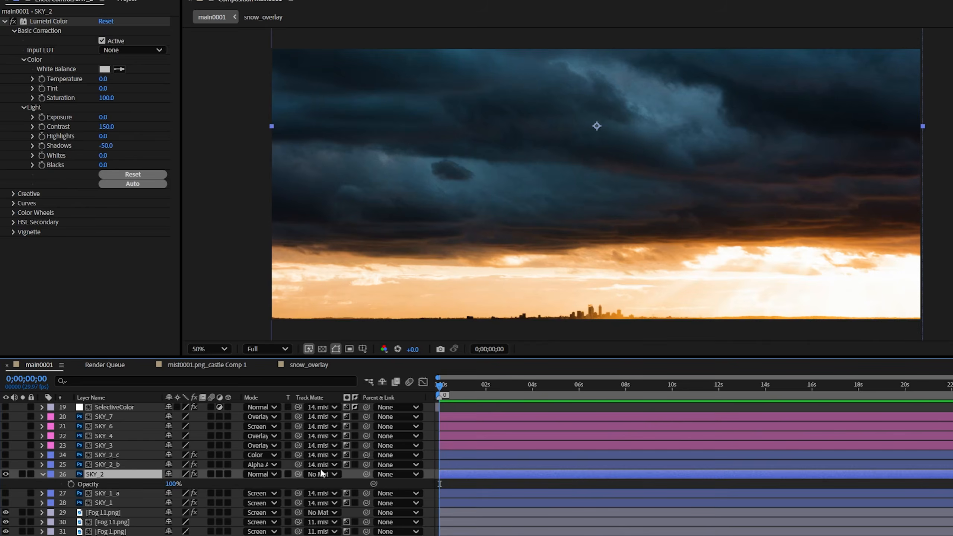
click(322, 474)
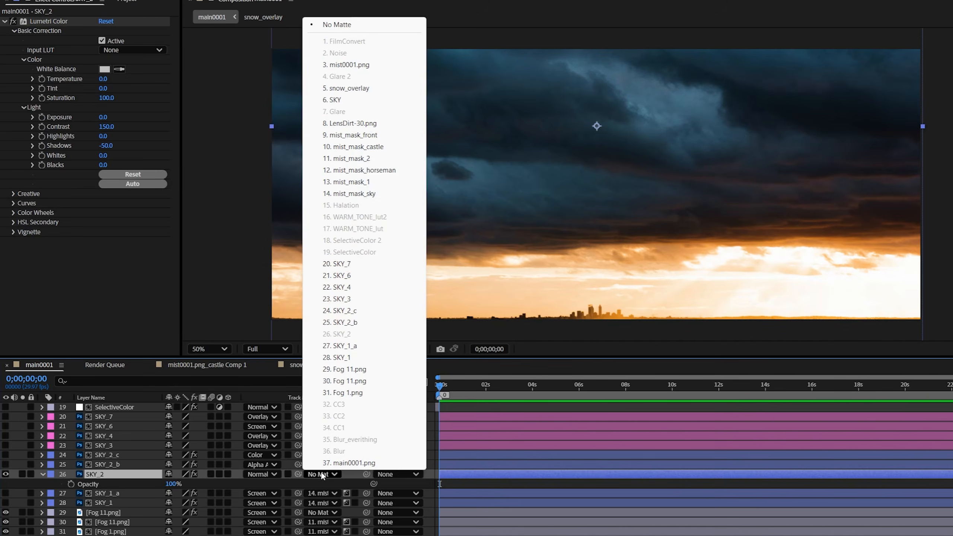
click(349, 193)
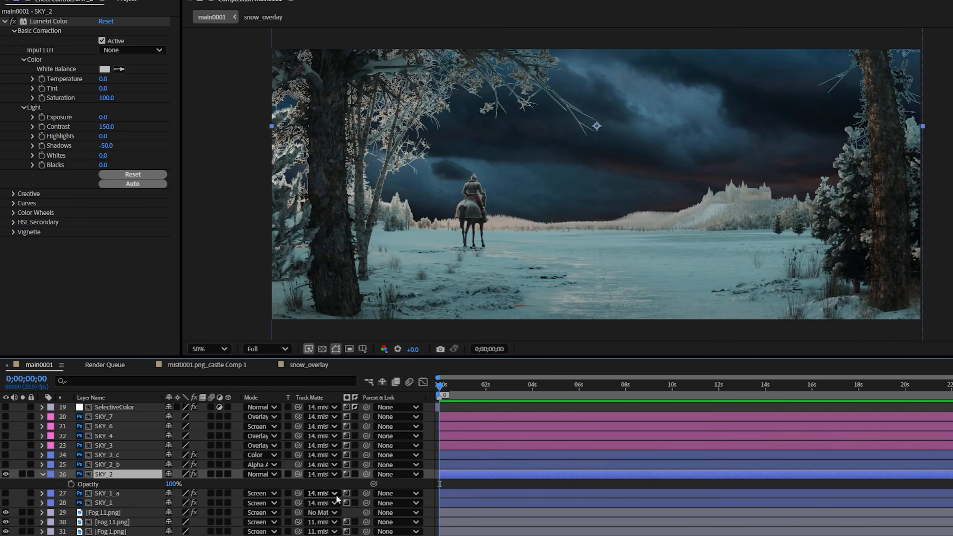
Step: Move the SKY_2 image up so its bright horizon sits behind the castle, and cycle its blending modes to Luminosity
drag(608, 223, 609, 159)
drag(602, 200, 601, 187)
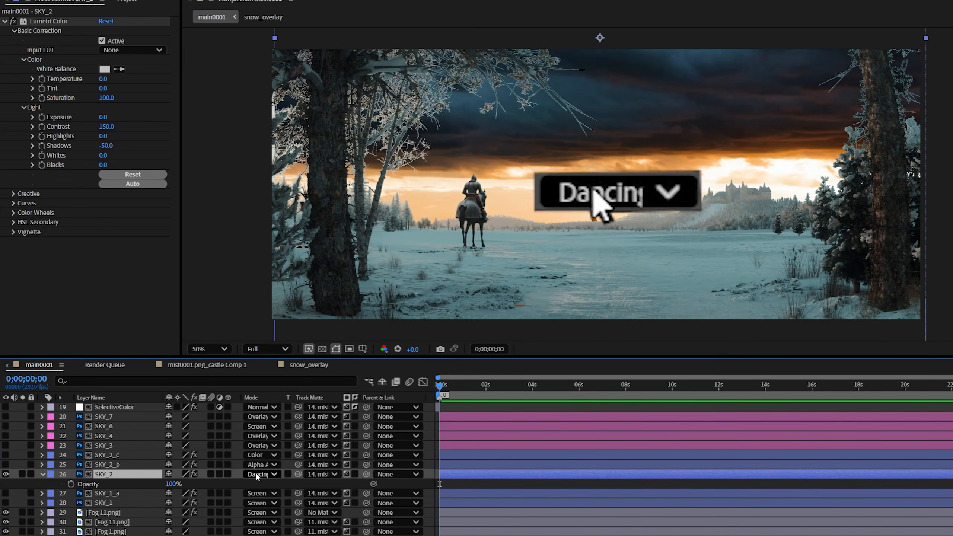
key(shift+equal)
key(shift+equal)
key(shift+equal)
key(shift+equal)
key(shift+equal)
key(shift+equal)
key(shift+equal)
key(shift+equal)
key(shift+equal)
key(shift+equal)
key(shift+equal)
key(shift+equal)
key(shift+equal)
key(shift+equal)
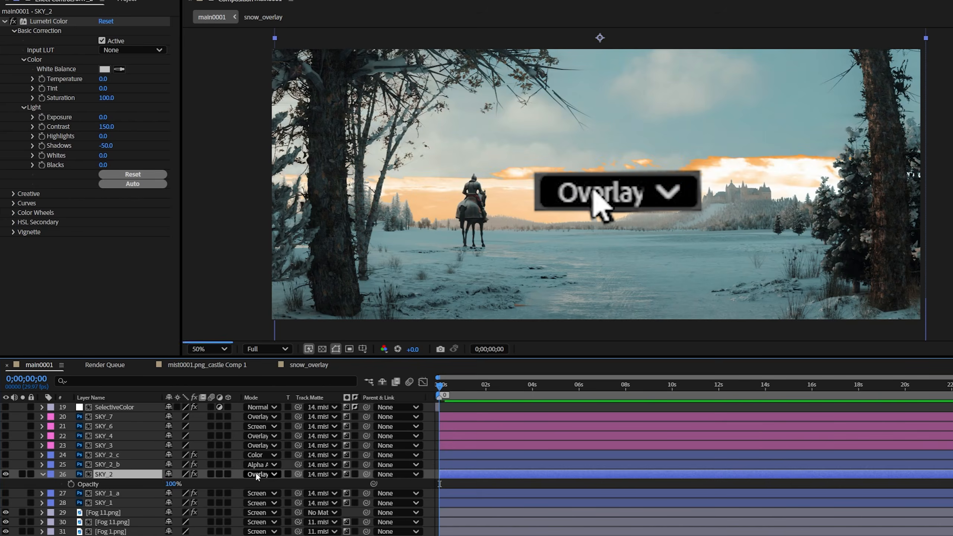
key(shift+equal)
key(shift+equal)
key(shift+equal)
key(shift+equal)
key(shift+equal)
key(shift+equal)
key(shift+equal)
key(shift+equal)
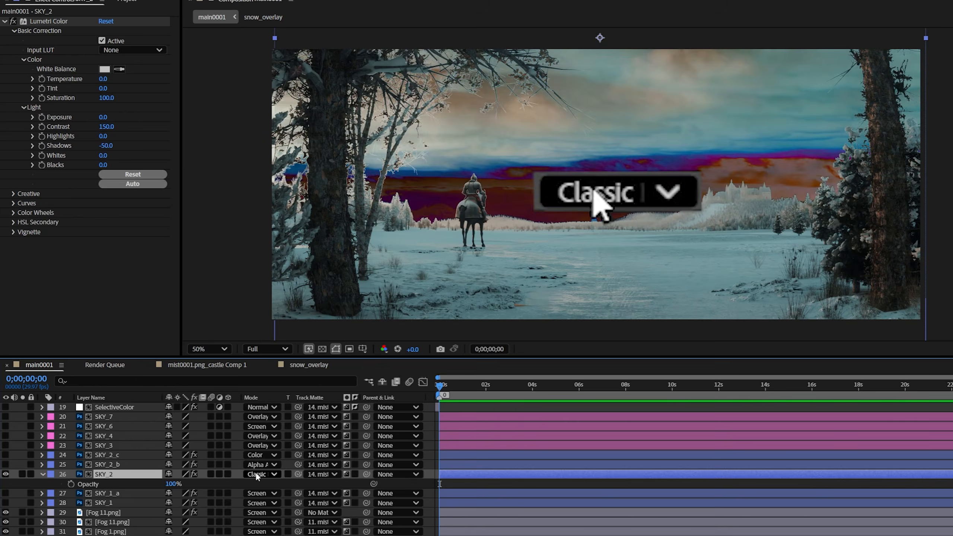
key(shift+equal)
key(shift+equal)
key(shift+equal)
key(shift+equal)
key(shift+equal)
key(shift+equal)
key(shift+equal)
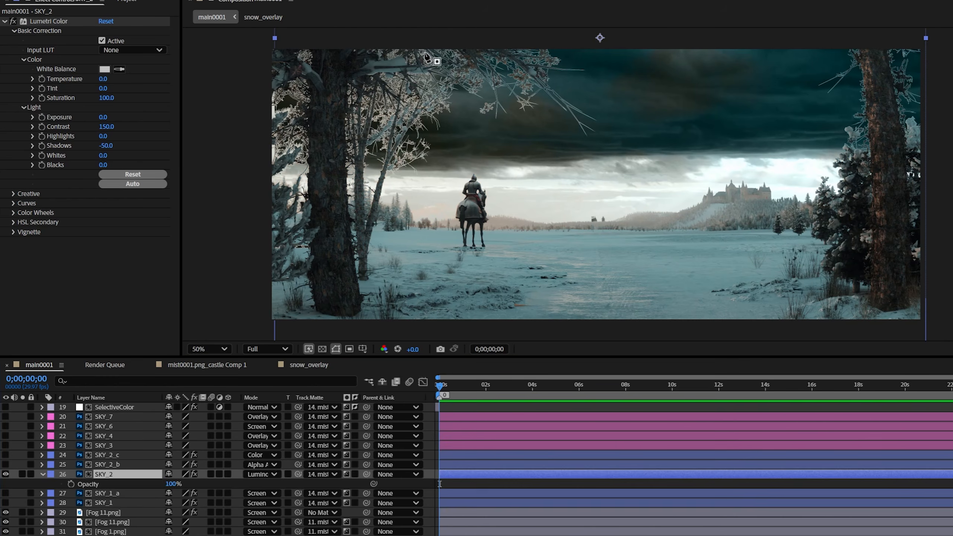
Step: Draw a closed curved mask around the upper sky on SKY_2 and set its mask feather to 500 pixels
click(426, 52)
drag(627, 43, 647, 44)
click(425, 52)
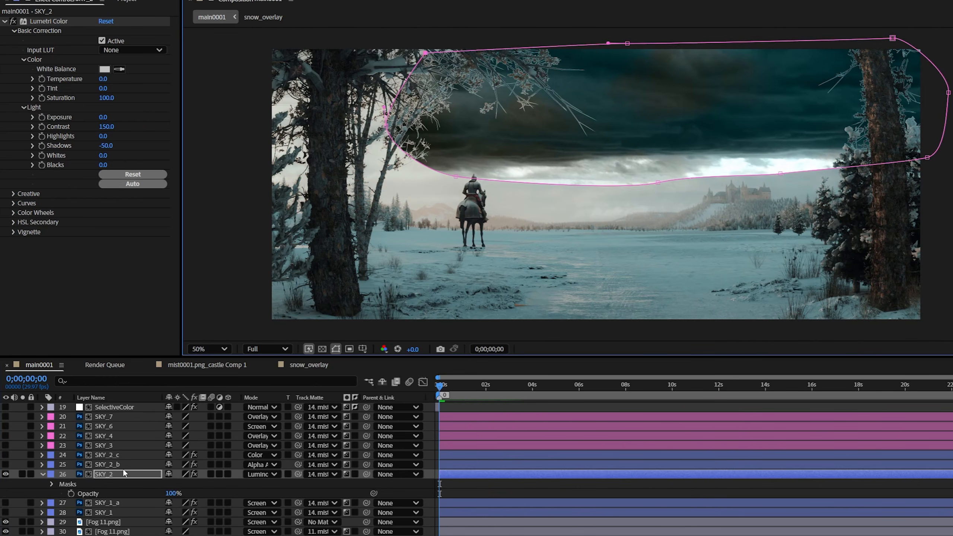
click(123, 473)
key(m)
key(m)
click(177, 503)
text(500)
key(Return)
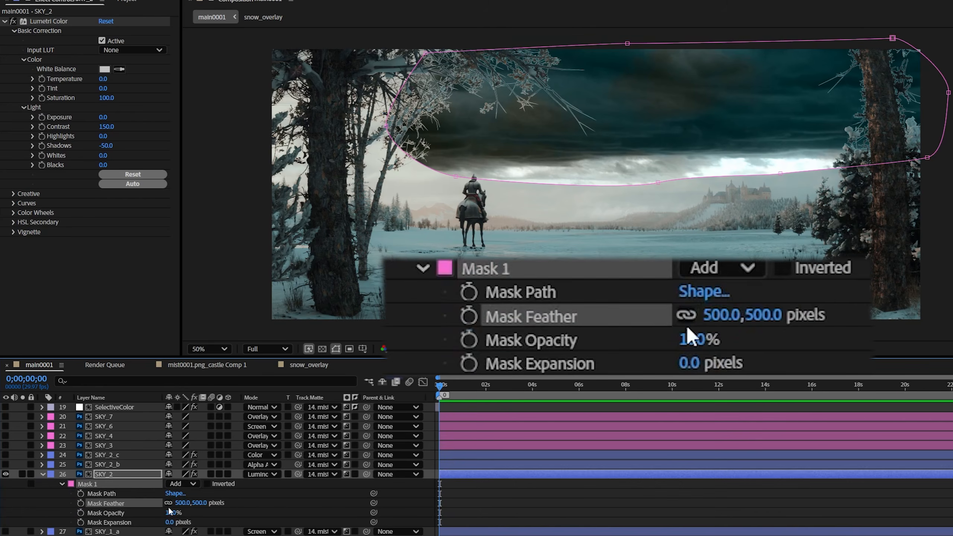
click(42, 474)
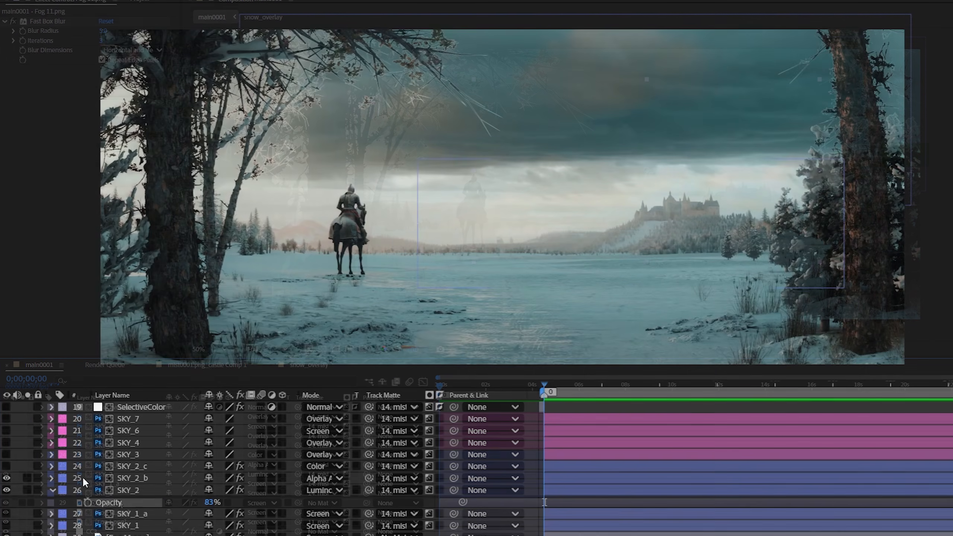
Step: Set SKY_2_b's opacity to 14%, then turn on SKY_2_c and set its opacity to 2%
click(142, 478)
key(t)
drag(210, 491, 150, 487)
click(6, 466)
click(180, 465)
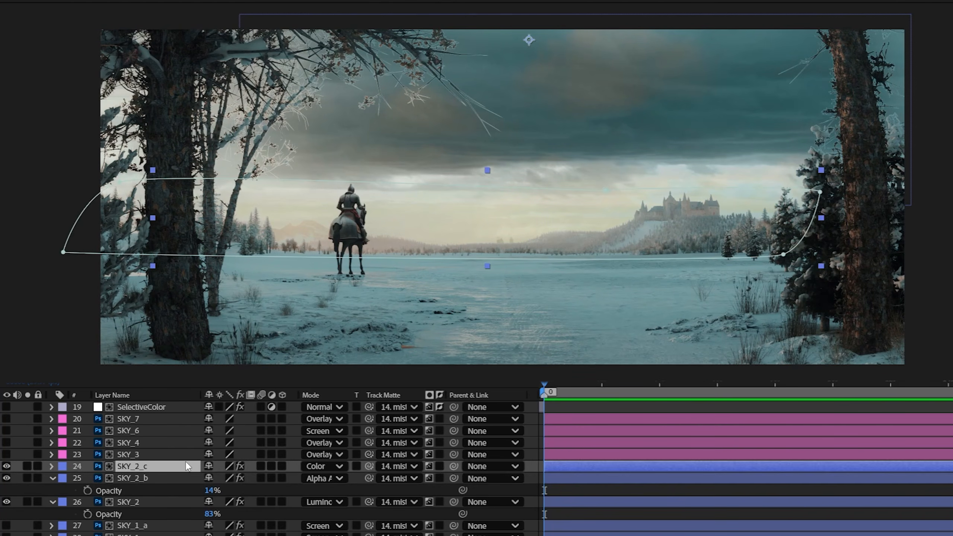
key(t)
drag(214, 479, 187, 490)
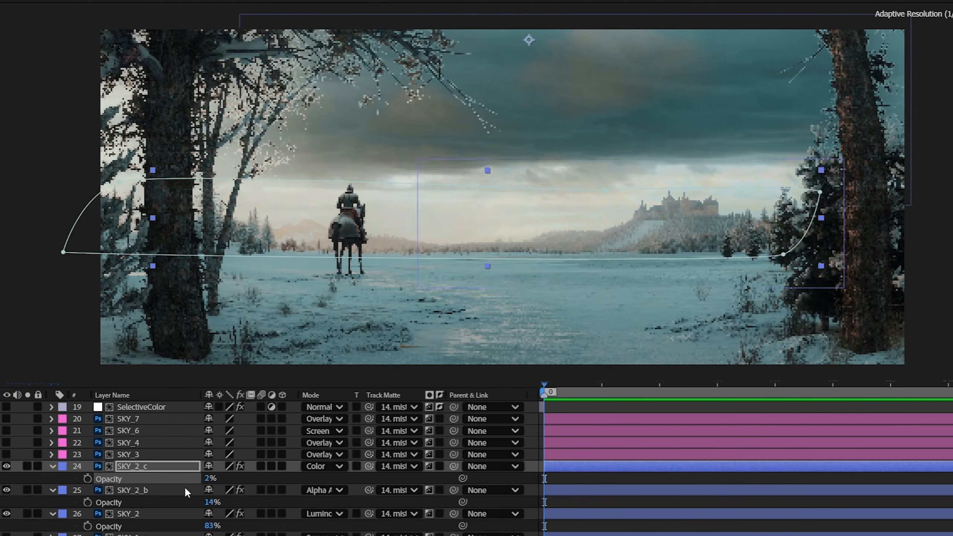
Step: Turn on the SKY_4 layer and set its opacity to 19%
click(6, 443)
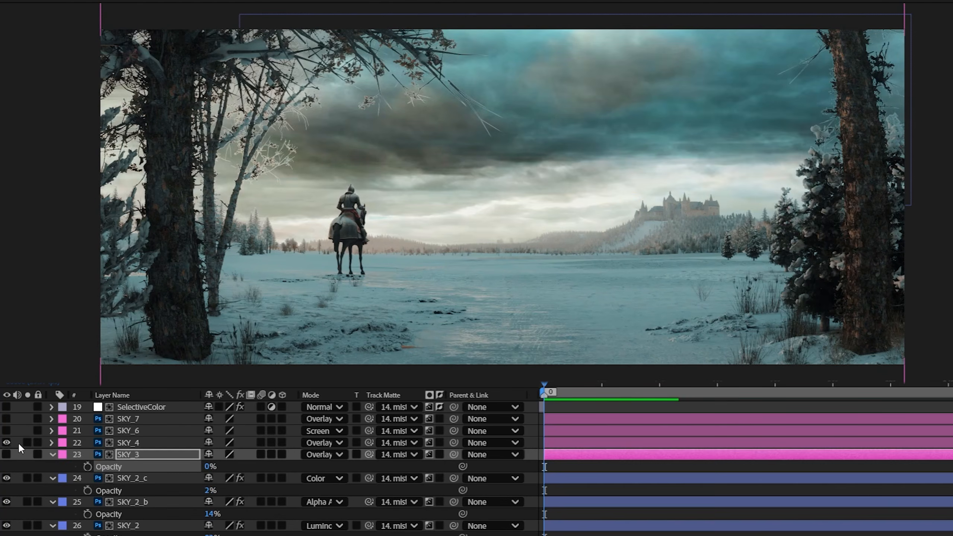
click(150, 443)
key(t)
drag(214, 454, 160, 455)
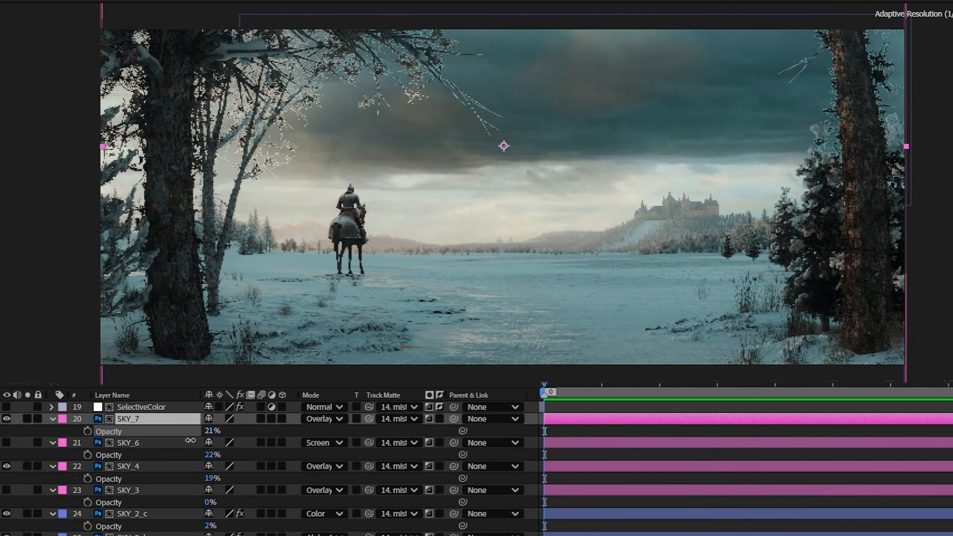
Step: Draw a closed mask around the castle and the bright clouds on SKY_7, and raise the layer's opacity
drag(715, 226, 745, 213)
click(790, 170)
click(714, 226)
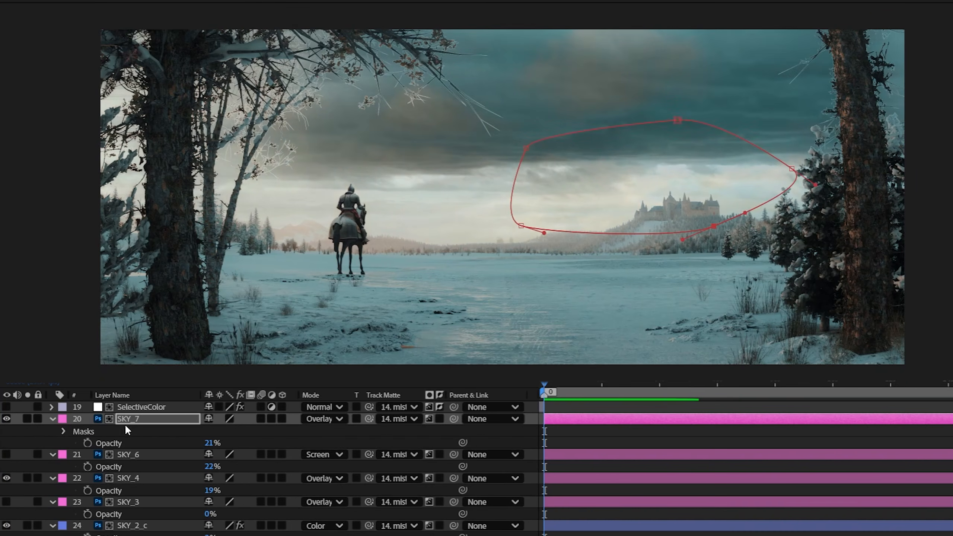
click(126, 421)
drag(208, 443, 272, 443)
Step: Set the mask feather of SKY_7's castle-area mask to 300 pixels
key(u)
key(m)
key(m)
click(220, 455)
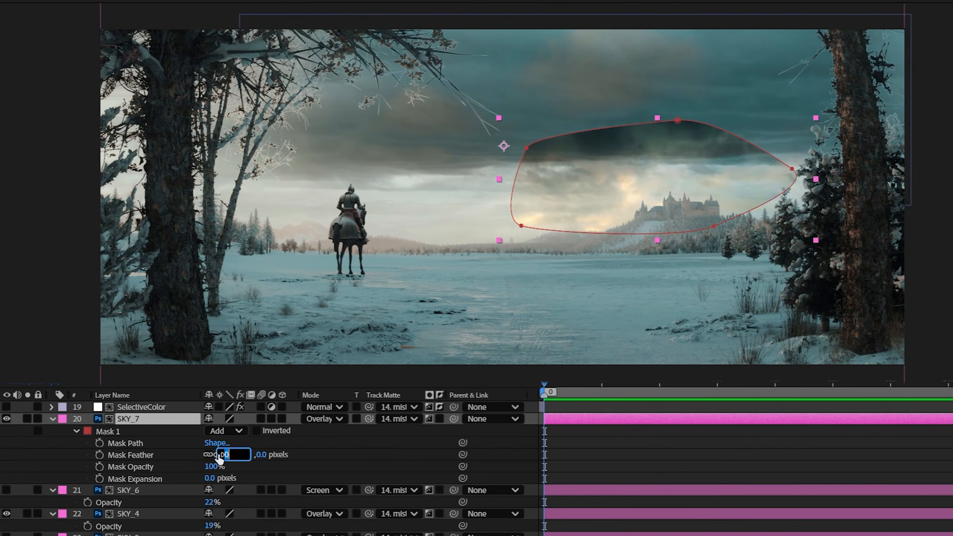
text(300)
key(Return)
click(131, 490)
click(123, 417)
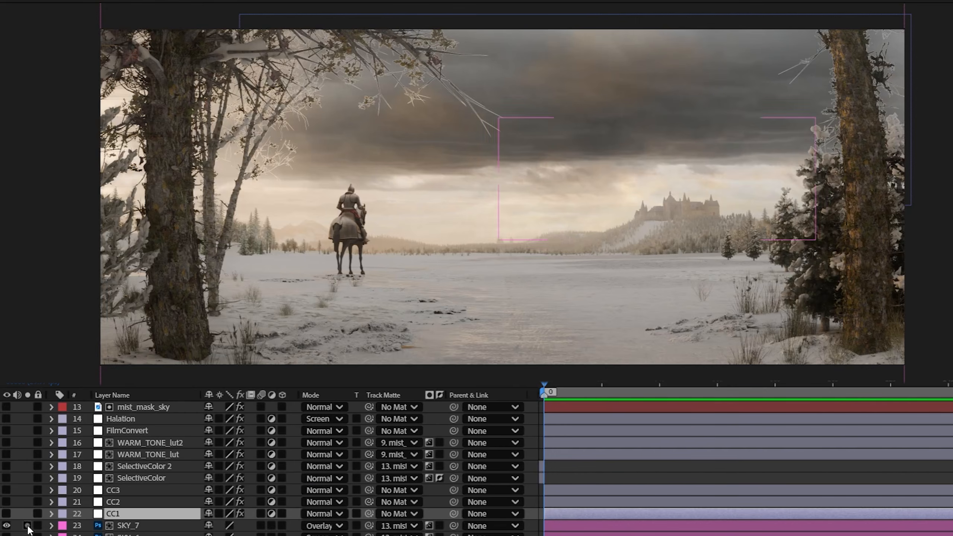
Step: Turn on the adjustment layers from CC1 up through SelectiveColor, the WARM_TONE layers and FilmConvert
click(6, 514)
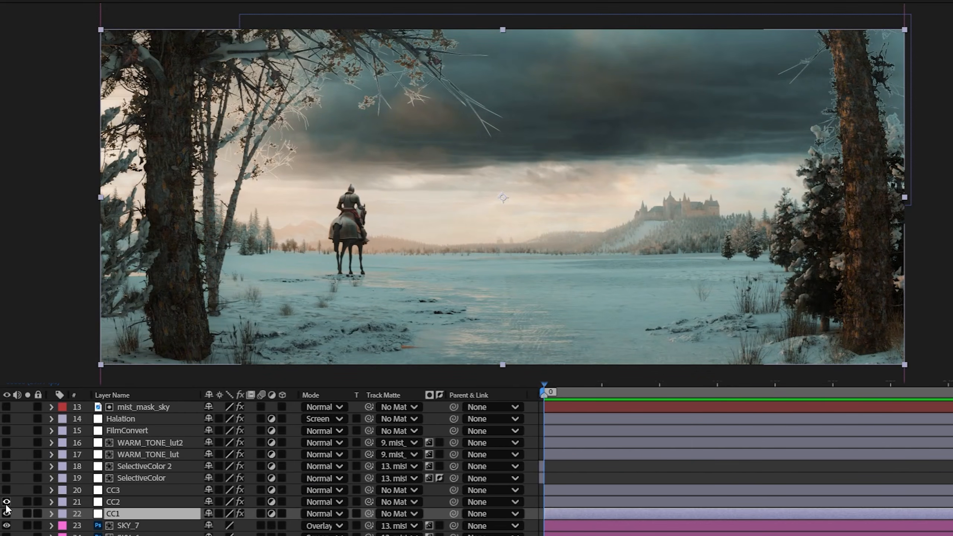
drag(6, 491, 8, 459)
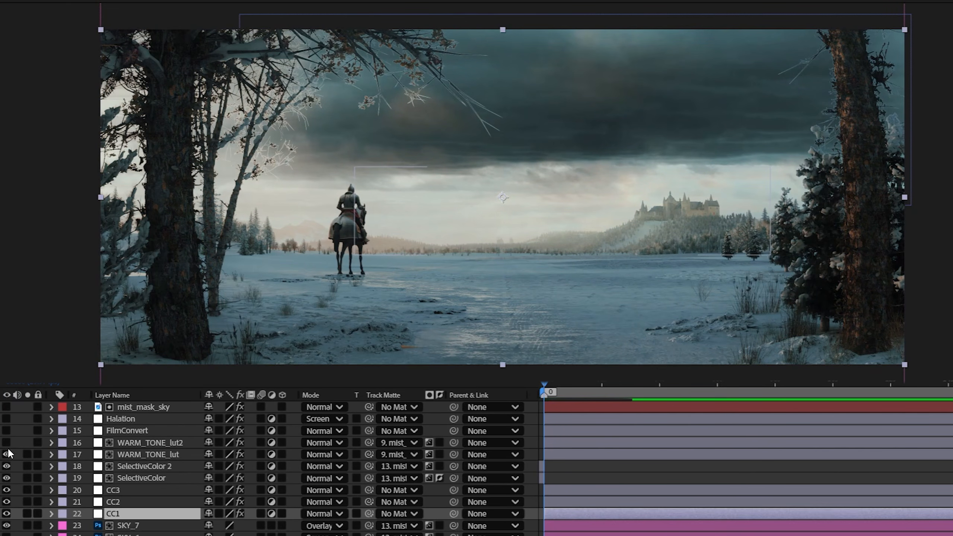
drag(7, 432, 6, 423)
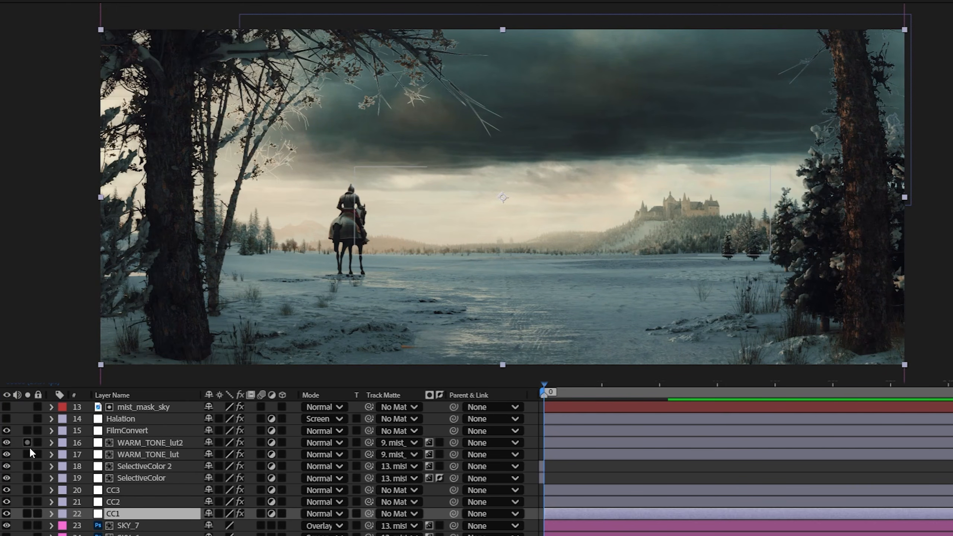
Step: Compare the image with the FilmConvert layer off and on, and set its opacity to 26%
scroll(32, 453, up, 2)
click(6, 466)
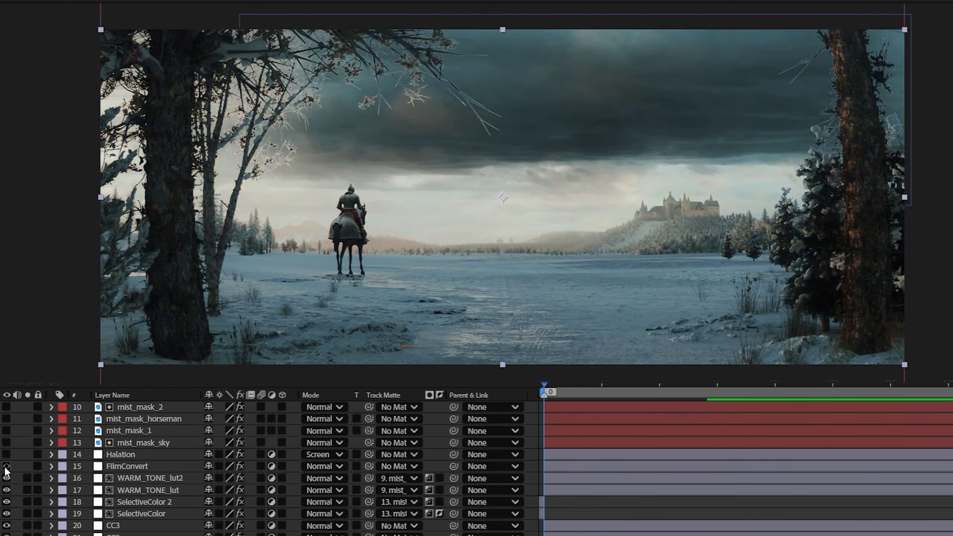
click(6, 467)
click(143, 468)
key(t)
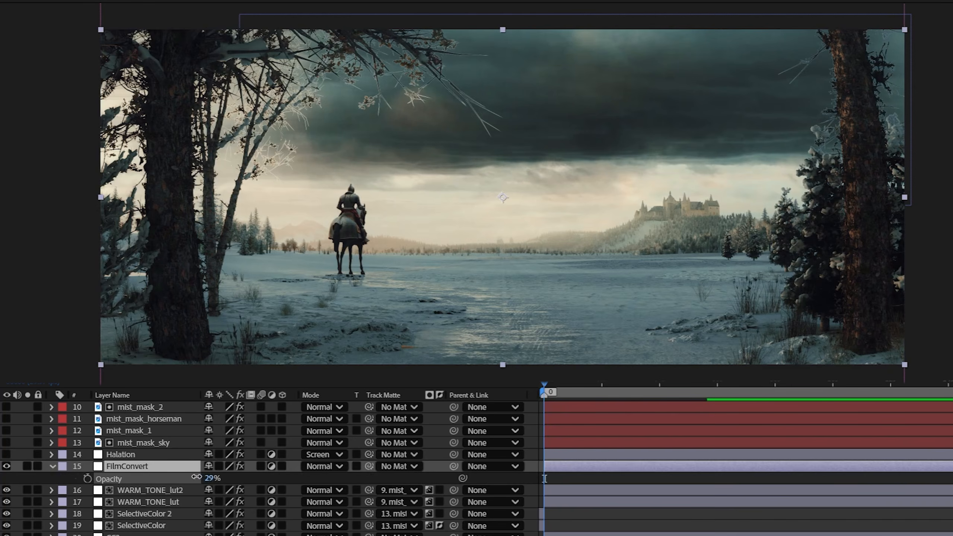
drag(197, 477, 194, 477)
Step: Turn off the WARM_TONE_lut and SelectiveColor 2 layers to isolate WARM_TONE_lut2
click(127, 492)
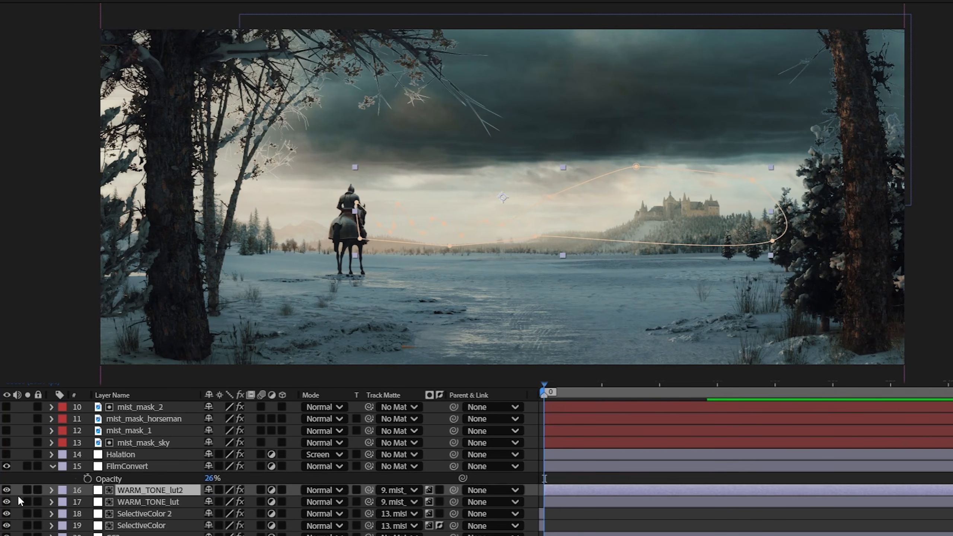
click(5, 512)
click(124, 526)
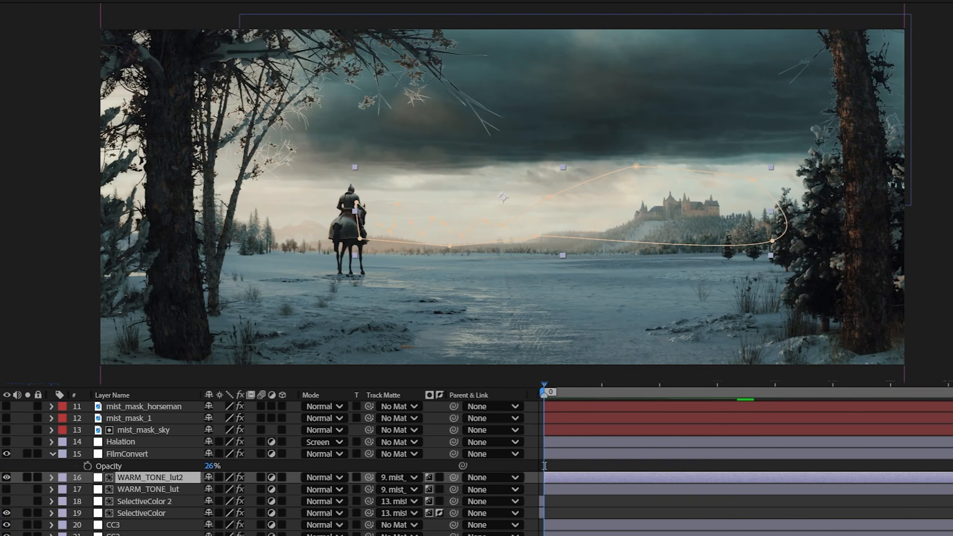
Step: Set WARM_TONE_lut2's color temperature to about 203 and its opacity to 16%
drag(311, 251, 268, 250)
drag(330, 252, 339, 251)
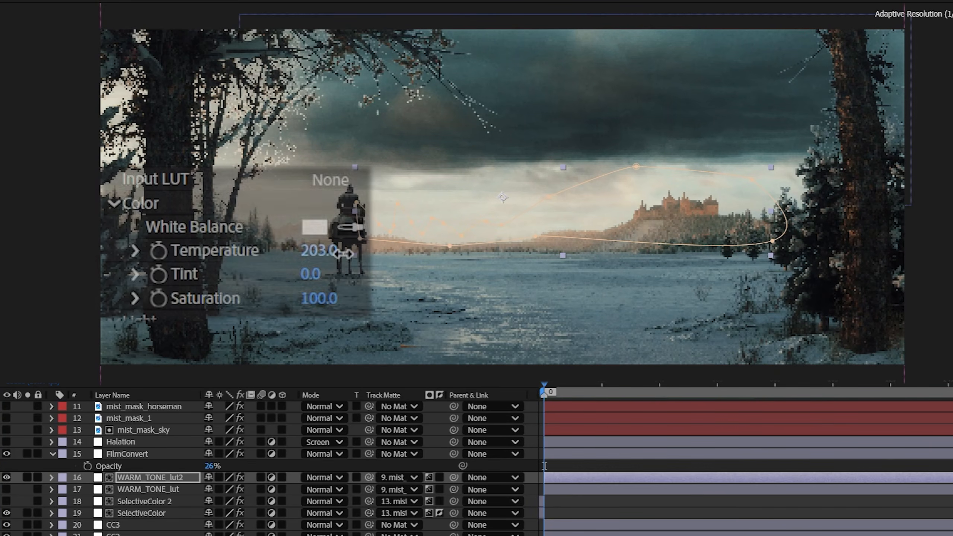
key(t)
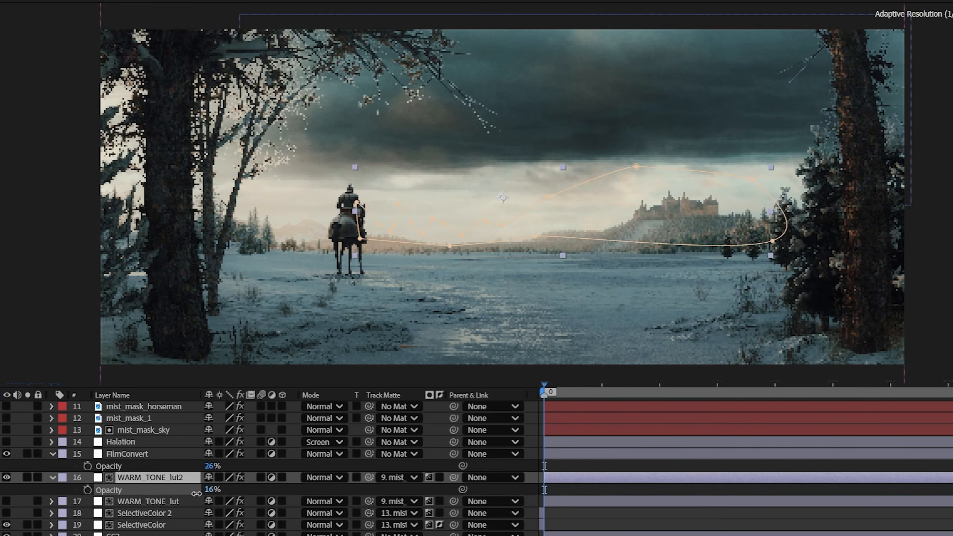
click(169, 502)
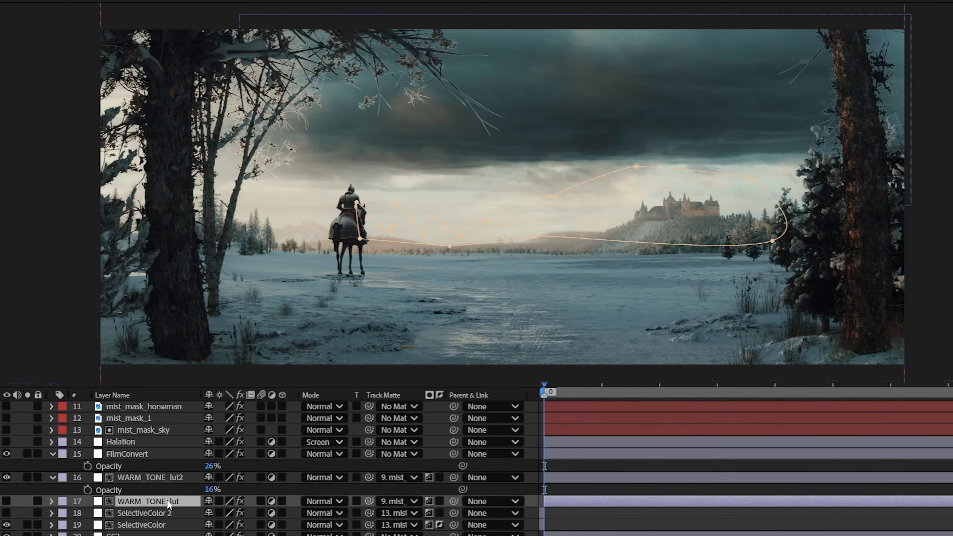